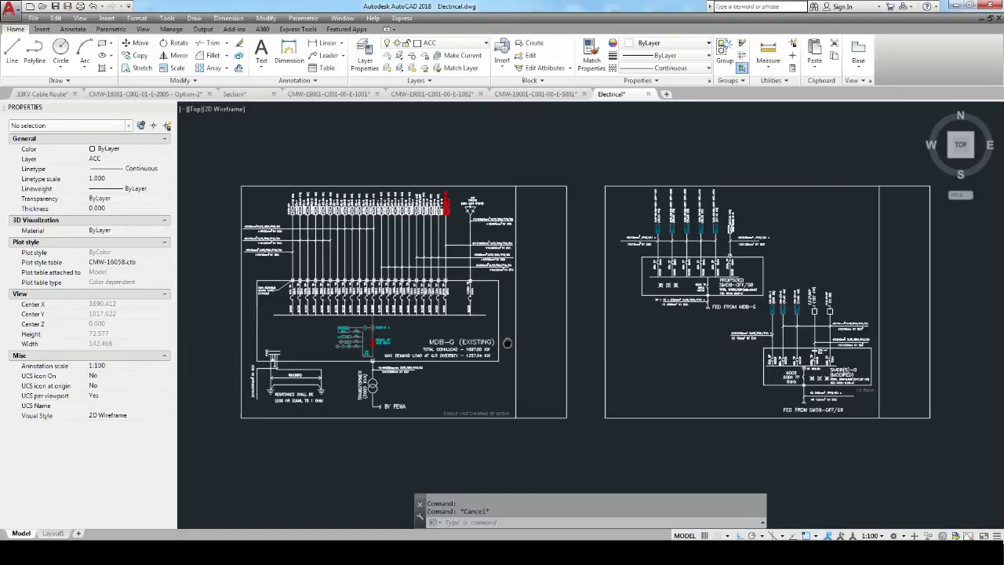
- Zoom in on the MDB-G (EXISTING) diagram's MCCB feeder row and 3200A 4P ACB incomer
middle_drag(550, 335, 576, 342)
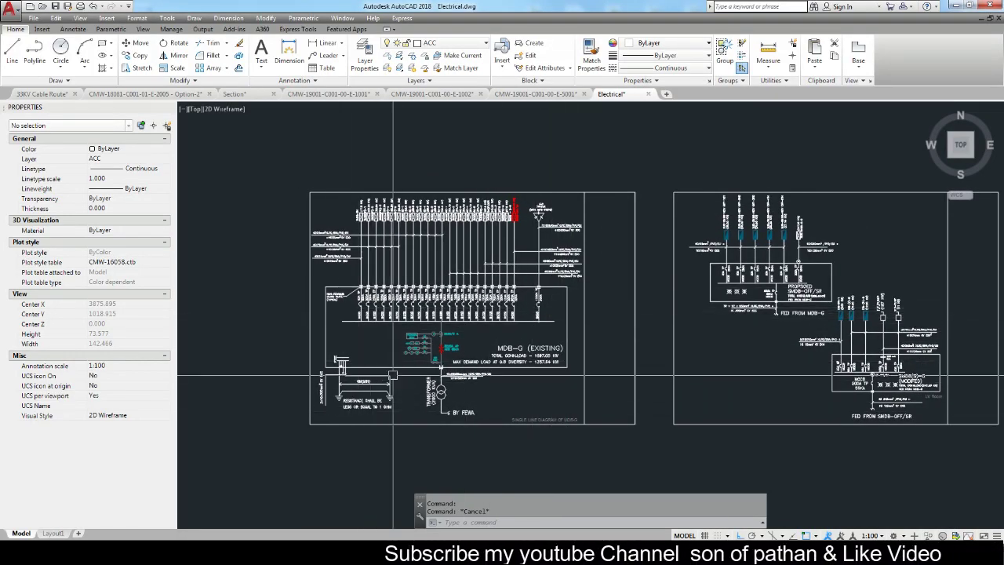
scroll(328, 307, up, 1)
scroll(328, 307, up, 1)
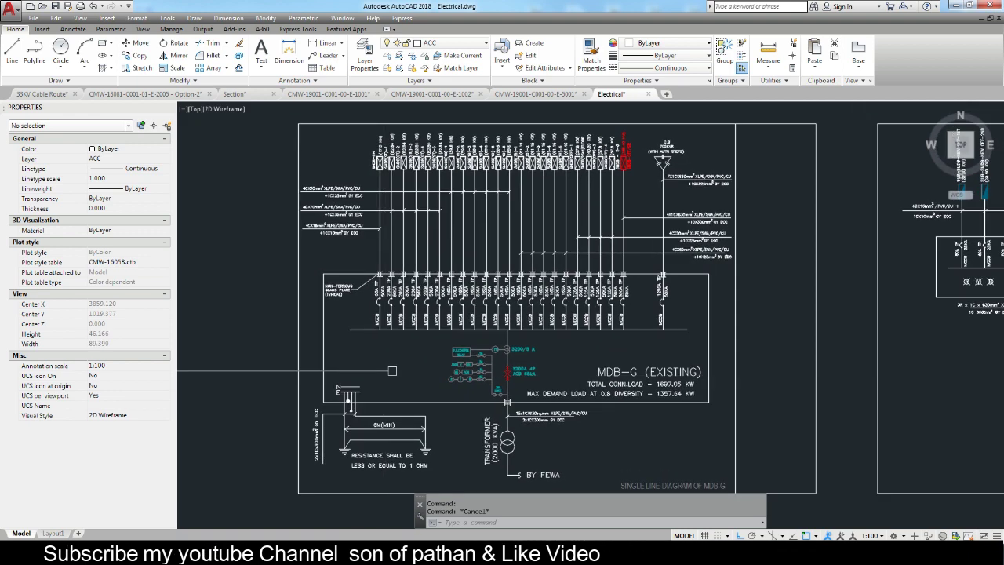
scroll(356, 344, up, 1)
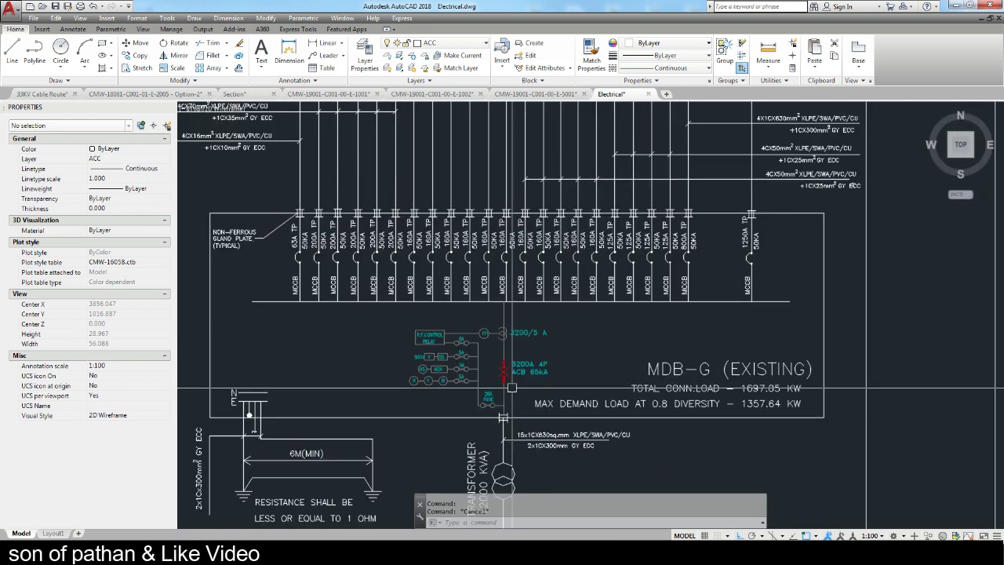
scroll(356, 343, down, 1)
scroll(322, 279, up, 1)
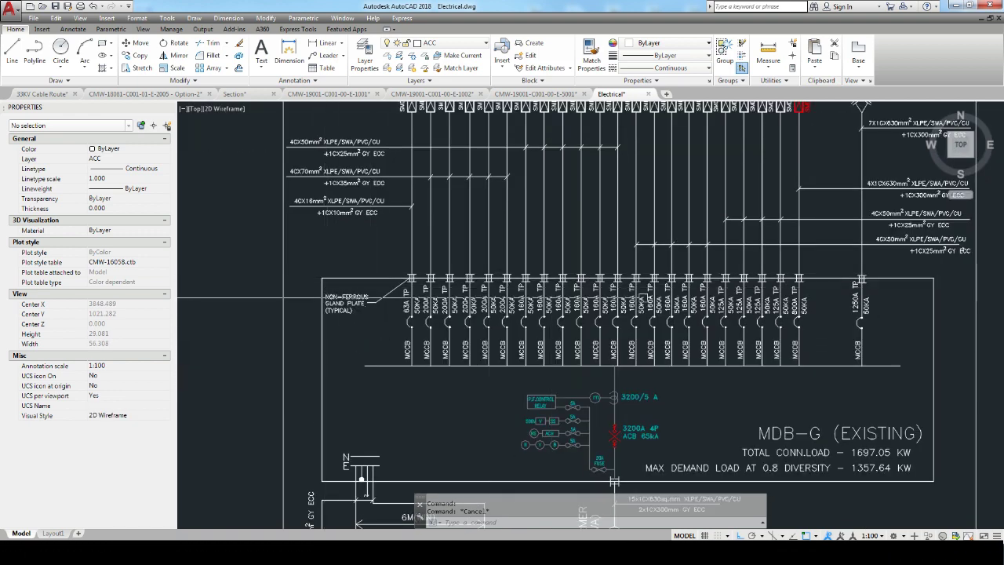
middle_drag(470, 446, 421, 414)
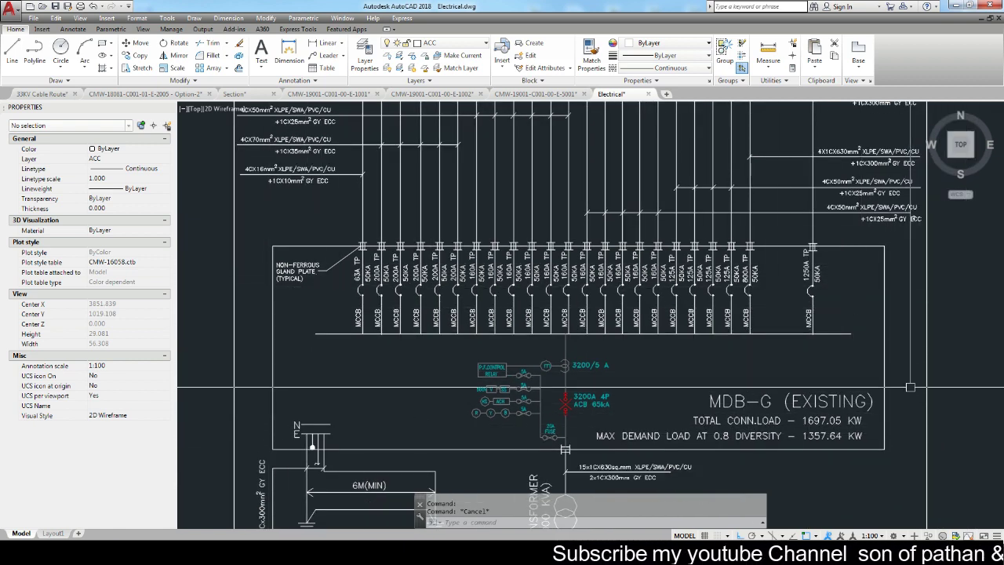
middle_drag(789, 430, 766, 419)
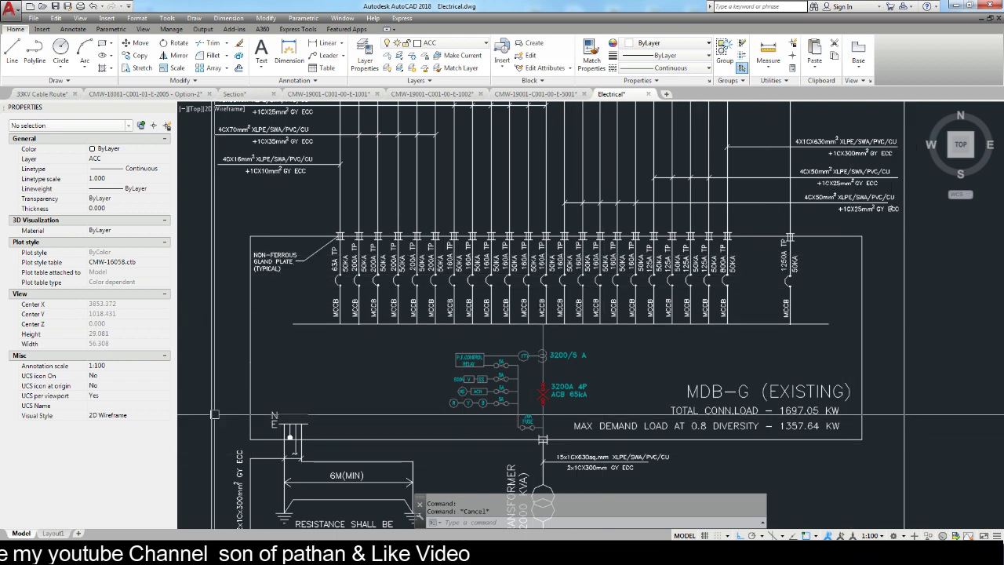
middle_drag(524, 343, 491, 324)
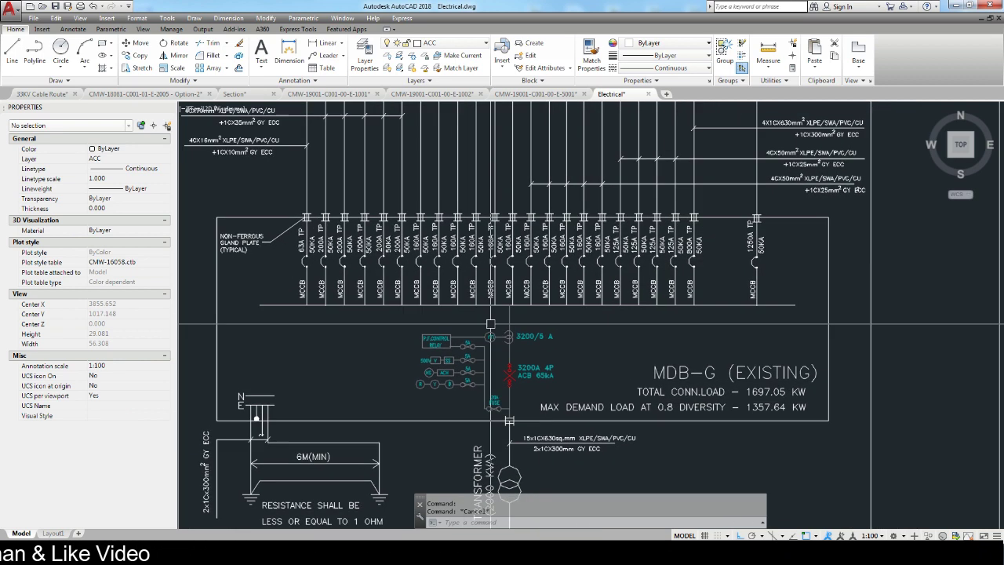
scroll(510, 384, up, 2)
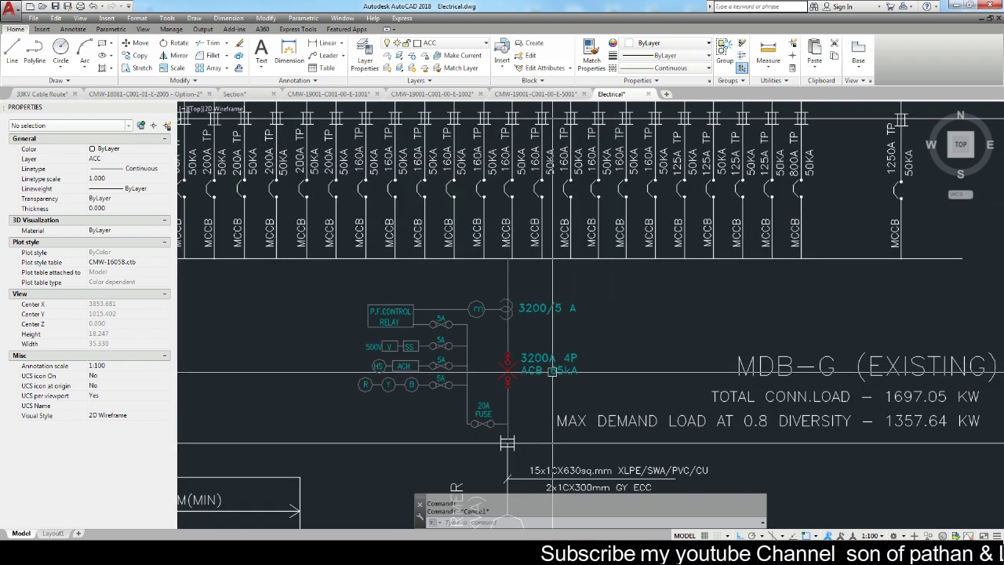
scroll(575, 443, down, 2)
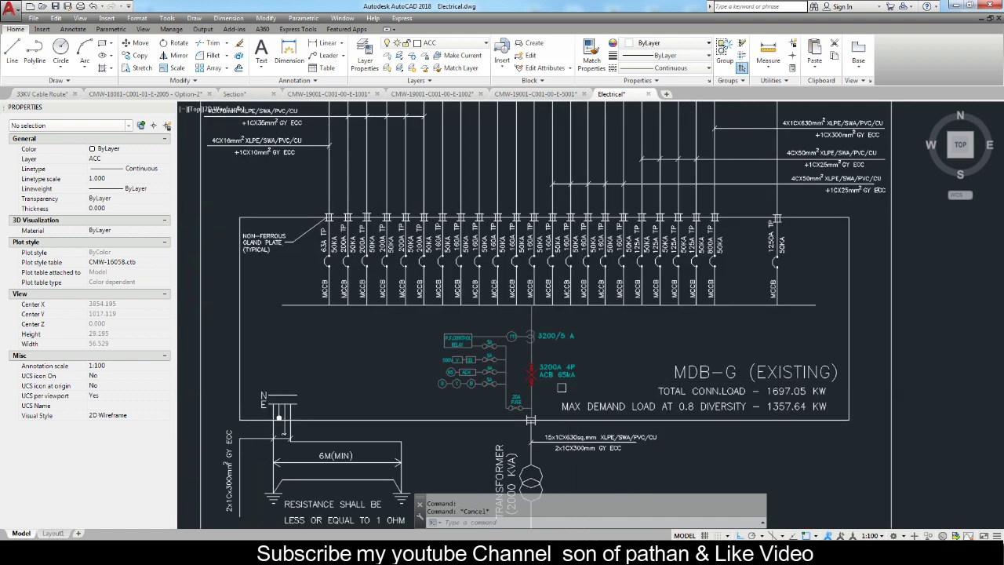
scroll(527, 444, up, 2)
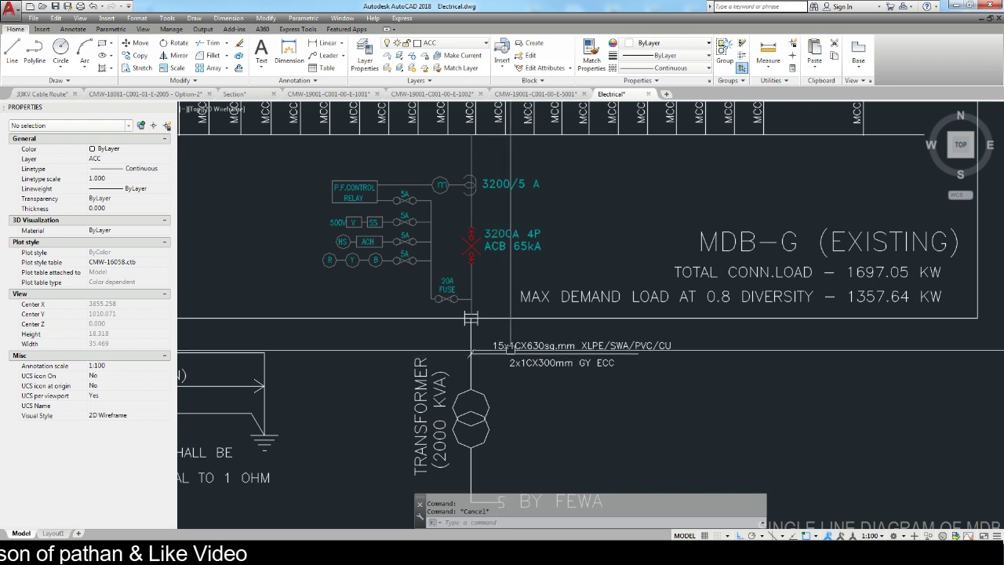
scroll(511, 348, up, 2)
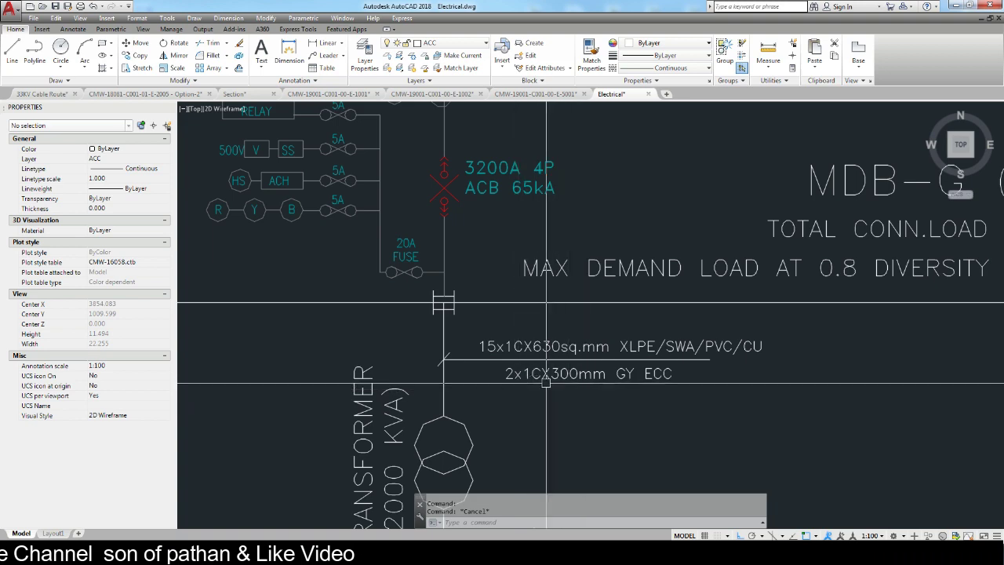
scroll(505, 363, down, 2)
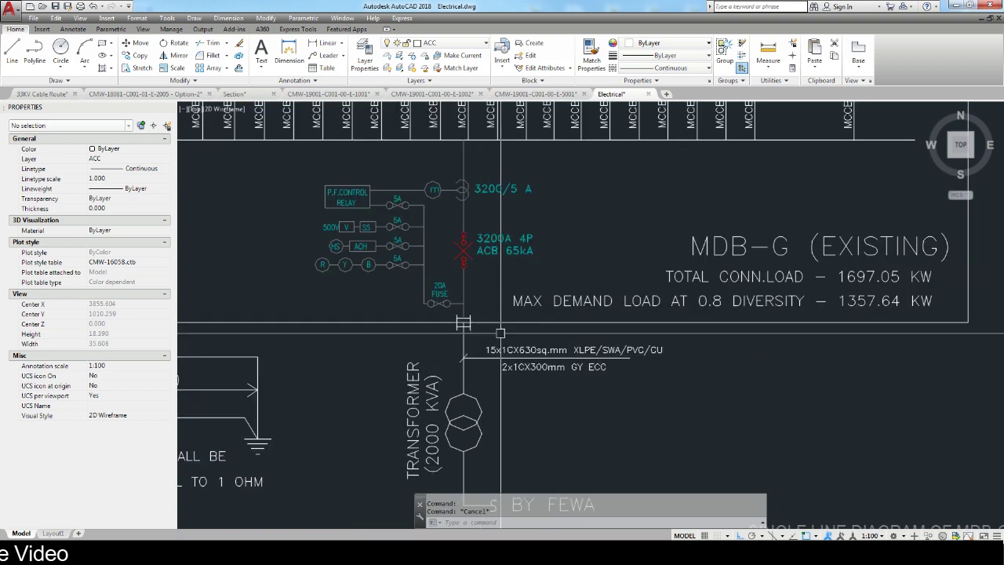
middle_drag(501, 333, 544, 174)
mouse_move(447, 352)
middle_down()
mouse_move(473, 398)
mouse_move(526, 397)
middle_up()
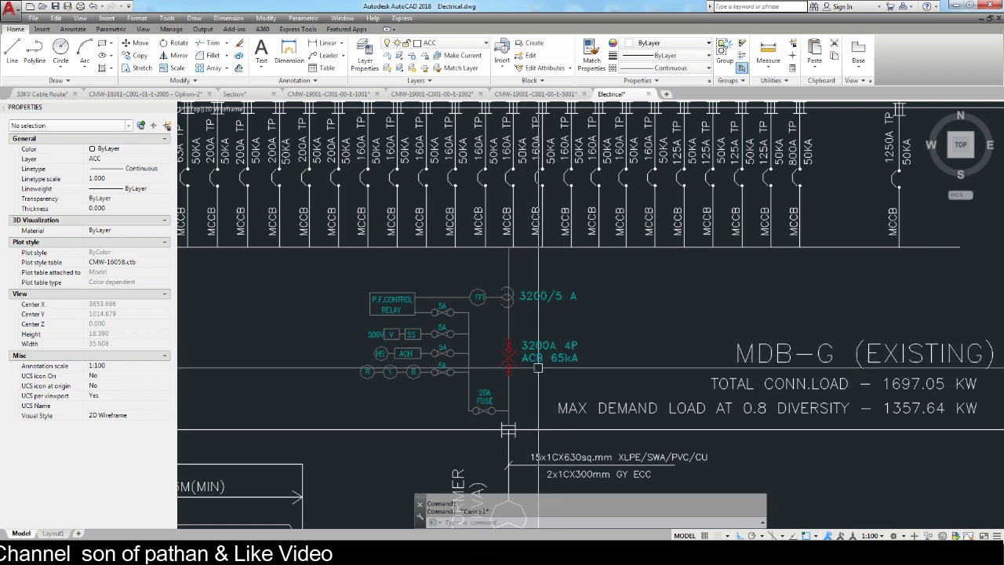
middle_drag(530, 314, 547, 356)
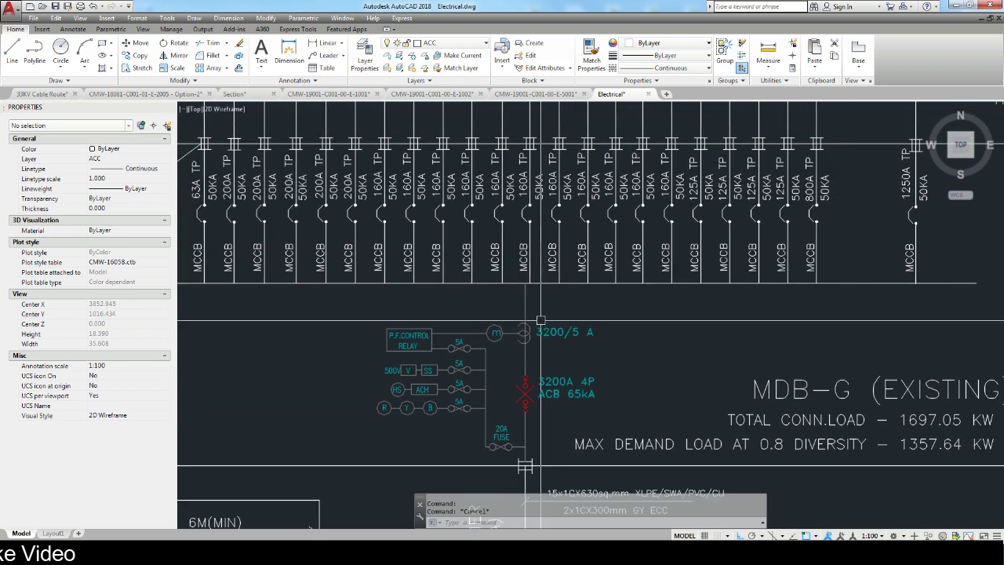
- Look along the MDB-G MCCB breaker row to its right end with the 1250A breaker
scroll(506, 333, down, 2)
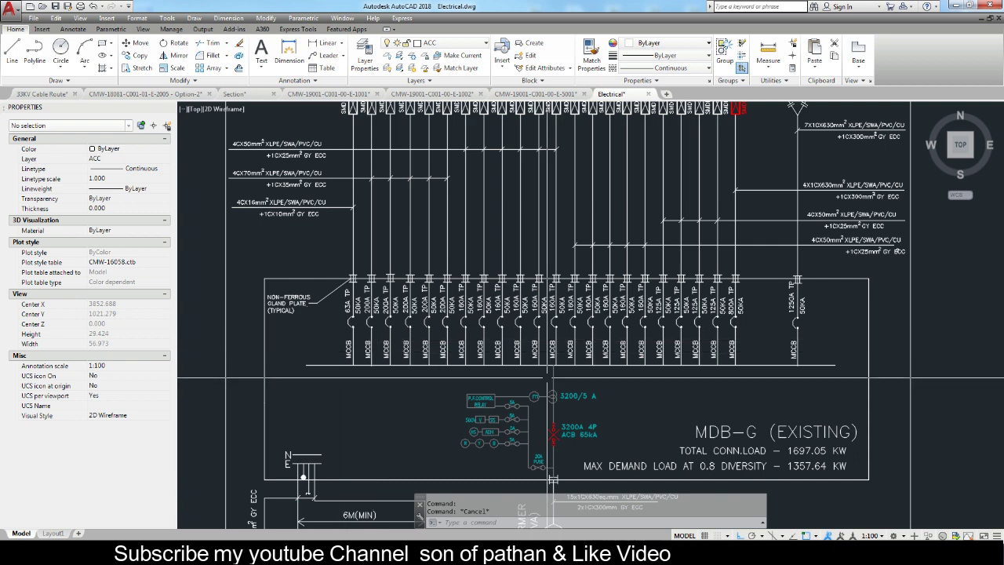
scroll(345, 322, up, 2)
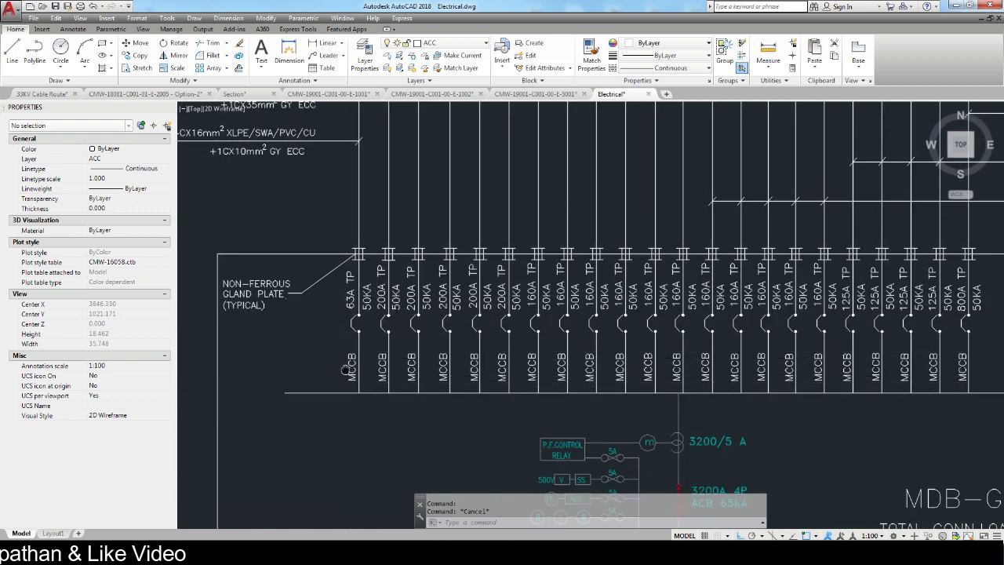
middle_drag(345, 371, 274, 366)
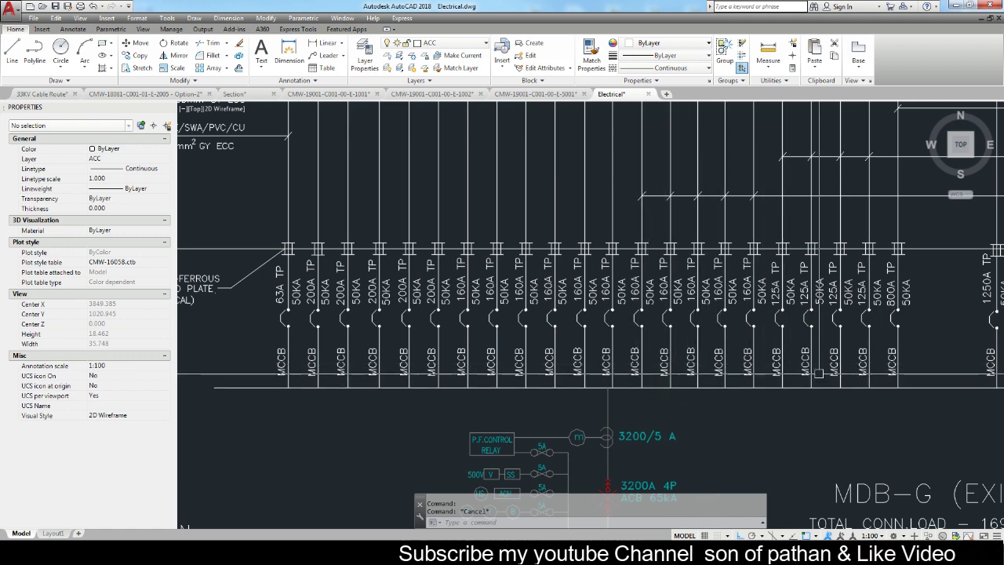
middle_drag(989, 332, 798, 330)
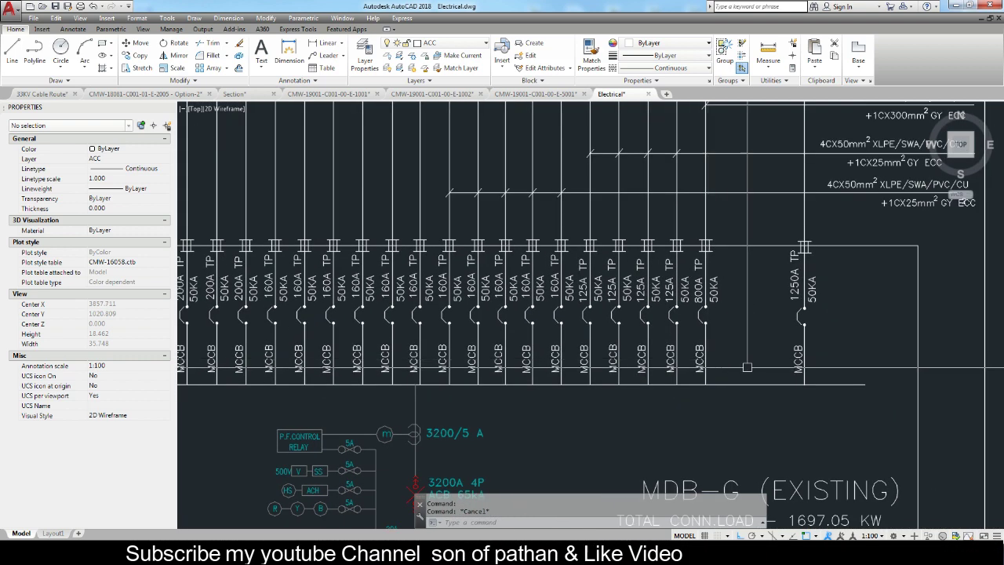
- Recentre the MDB-G panel and bring the SMDB feeder labels, including the red feeder, into view
scroll(797, 330, down, 3)
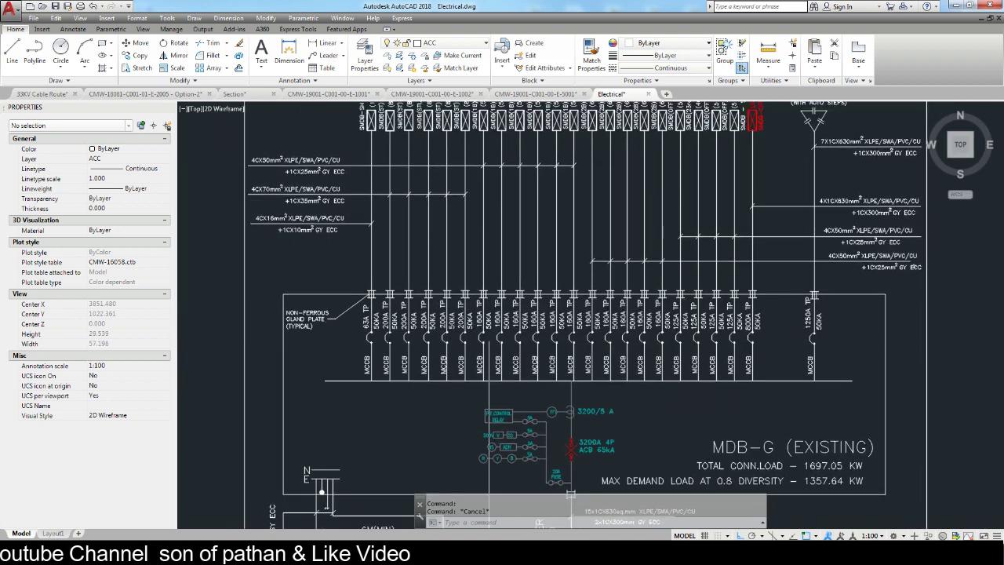
middle_drag(547, 420, 627, 335)
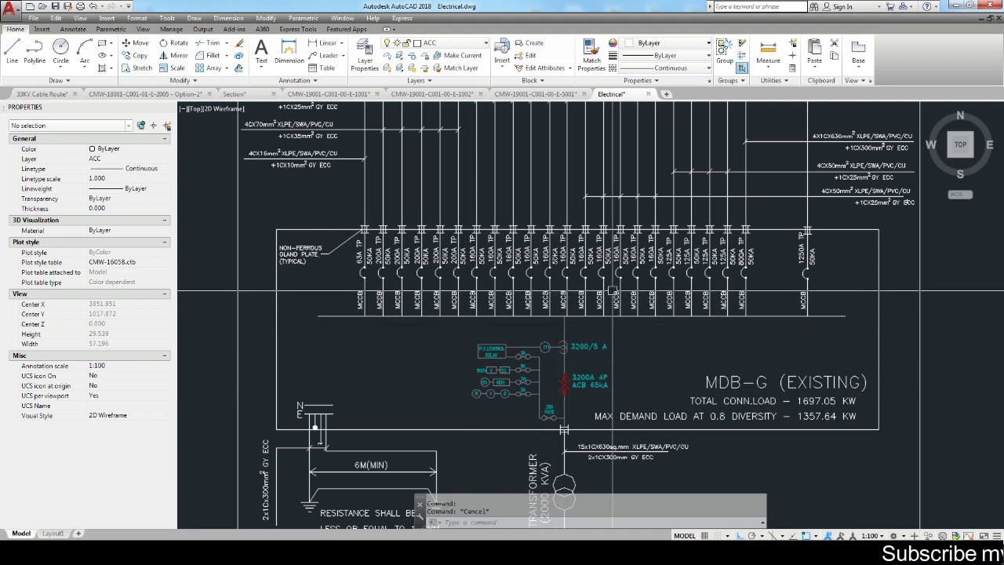
scroll(418, 257, up, 2)
scroll(450, 284, up, 2)
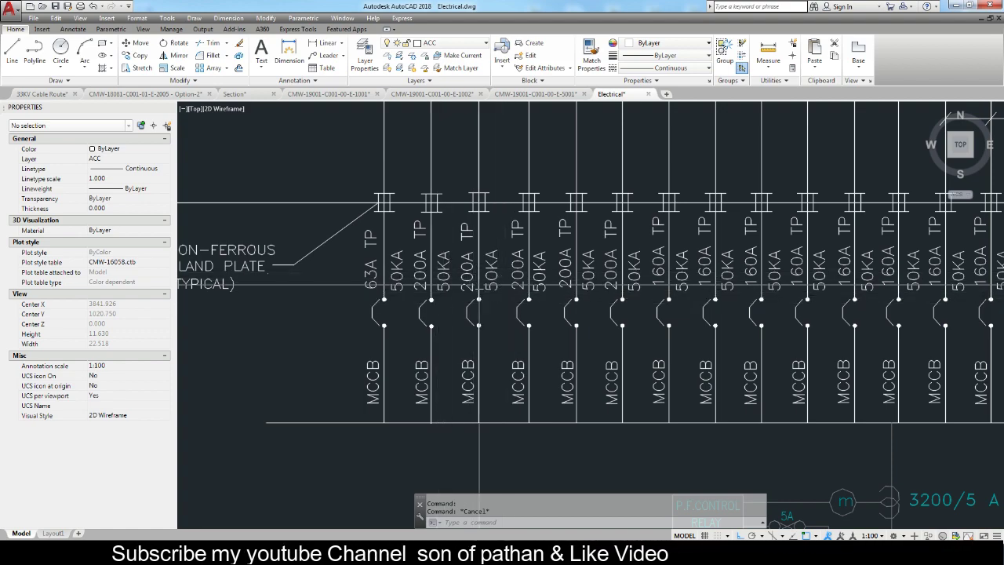
scroll(333, 257, down, 4)
middle_drag(333, 256, 281, 359)
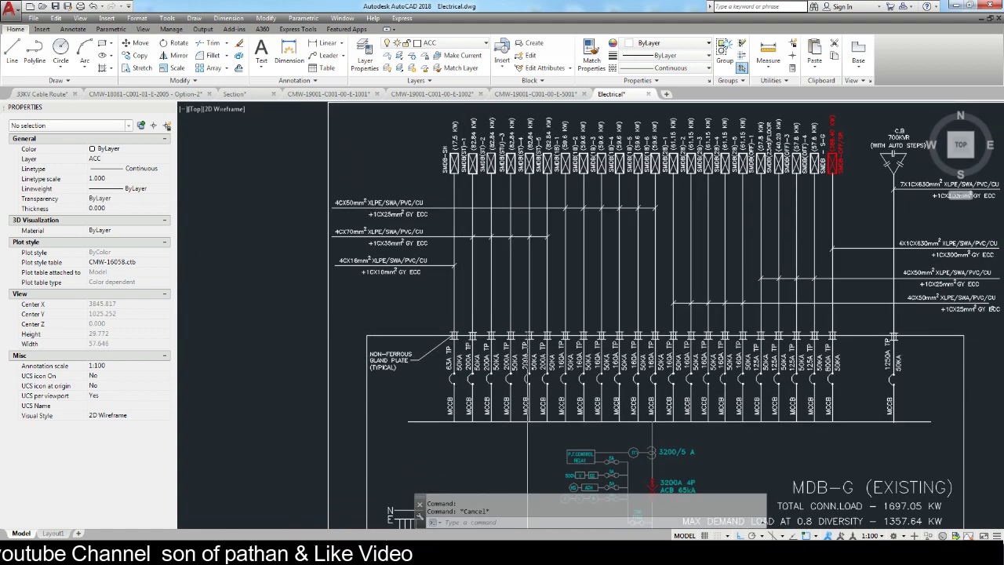
middle_drag(557, 327, 544, 339)
click(953, 133)
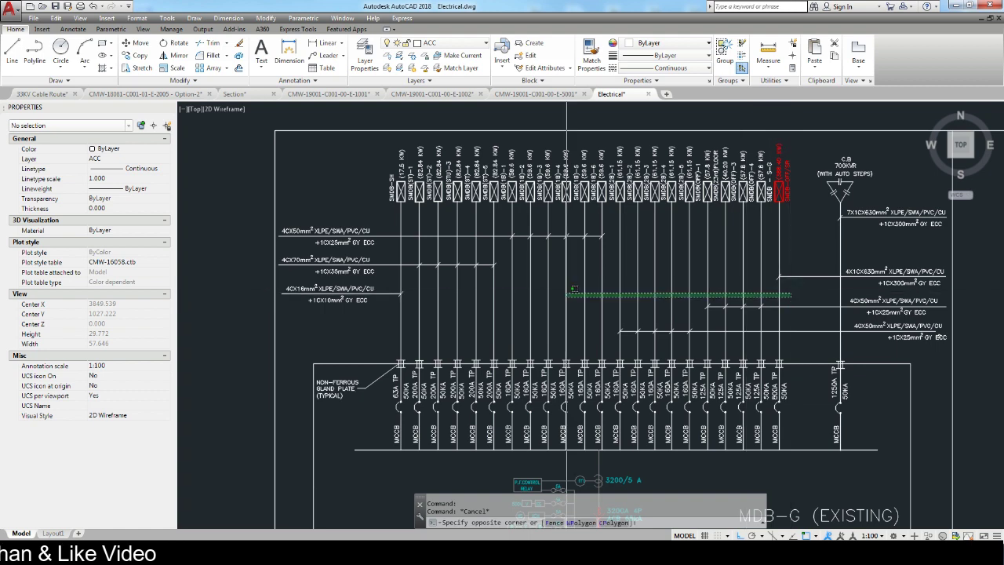
click(404, 278)
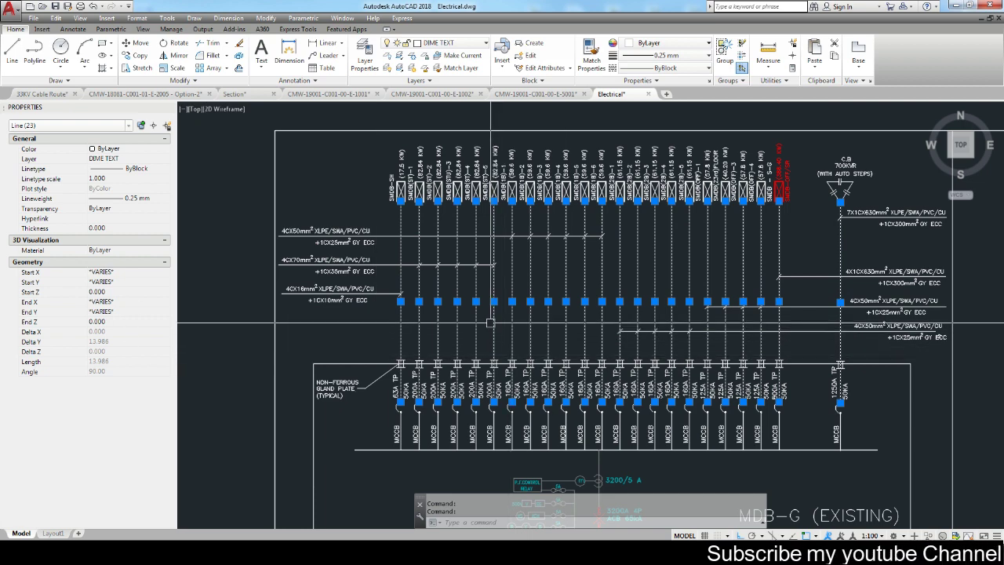
key(Escape)
scroll(379, 276, up, 1)
scroll(379, 275, up, 1)
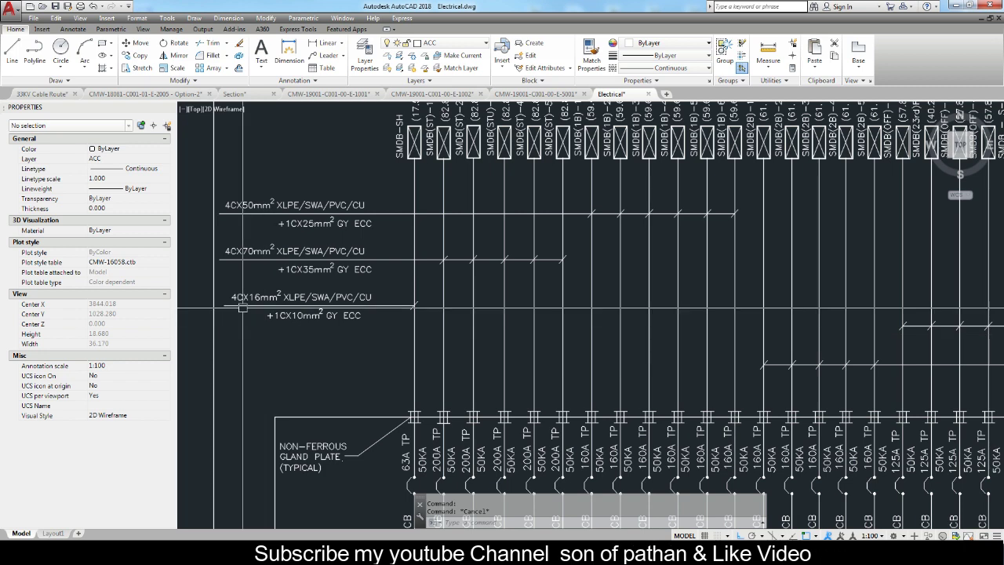
scroll(242, 309, up, 2)
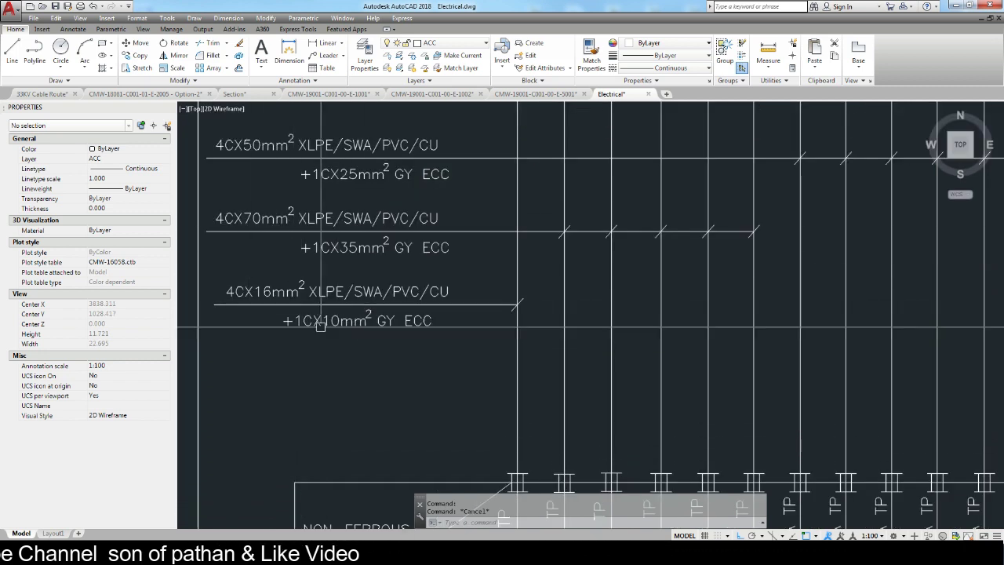
middle_drag(326, 327, 332, 357)
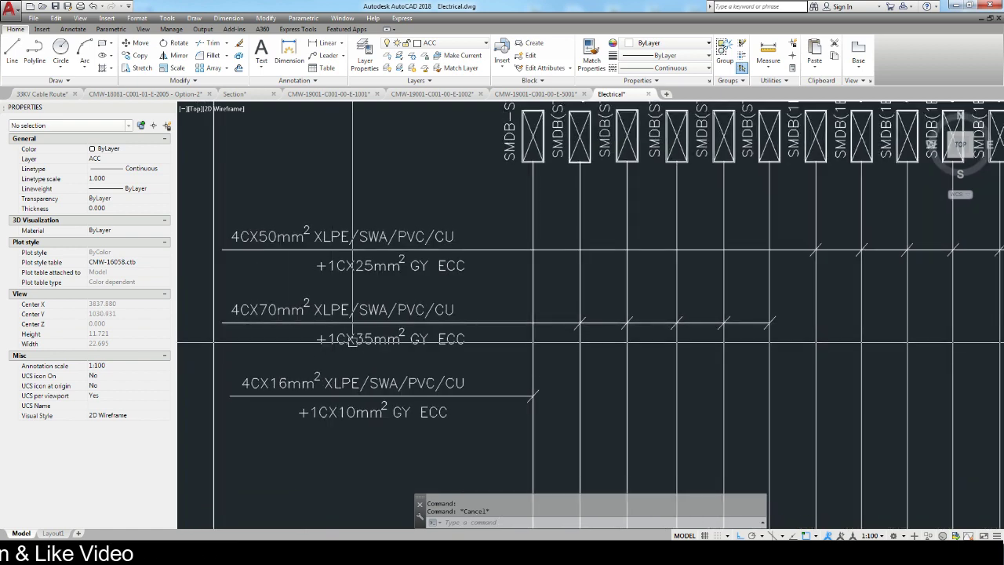
middle_drag(724, 375, 649, 287)
click(426, 334)
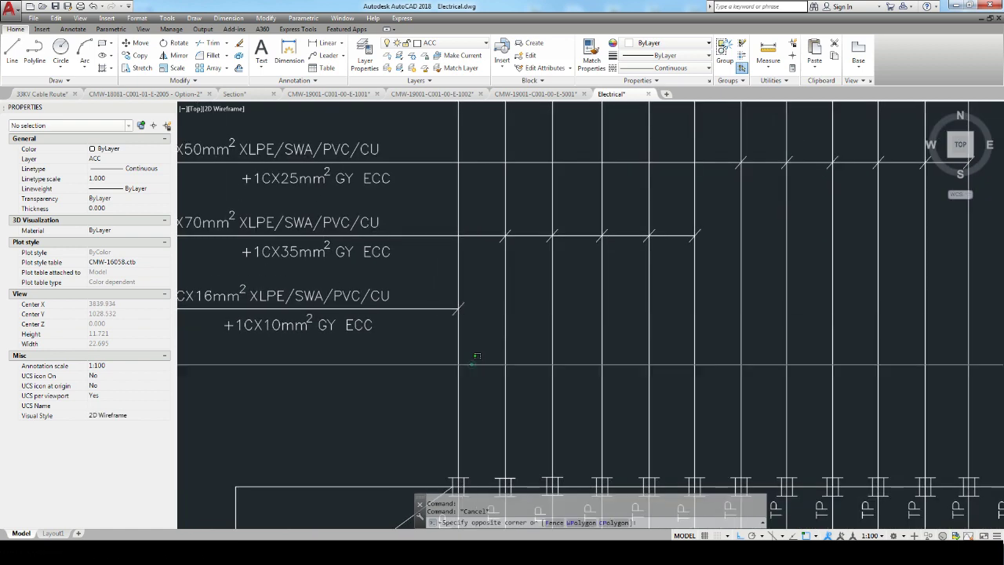
middle_drag(426, 333, 490, 272)
scroll(499, 278, down, 2)
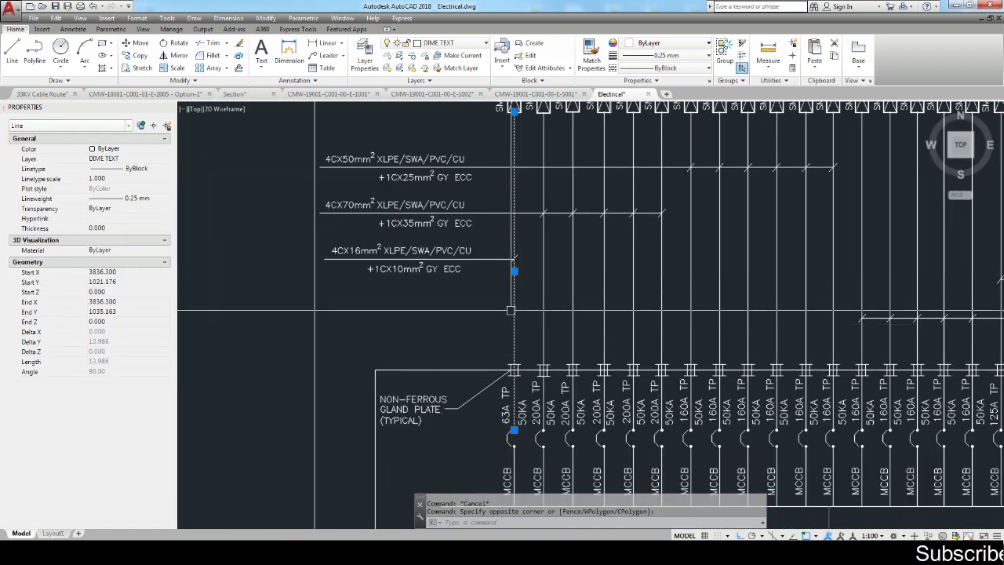
scroll(510, 236, up, 2)
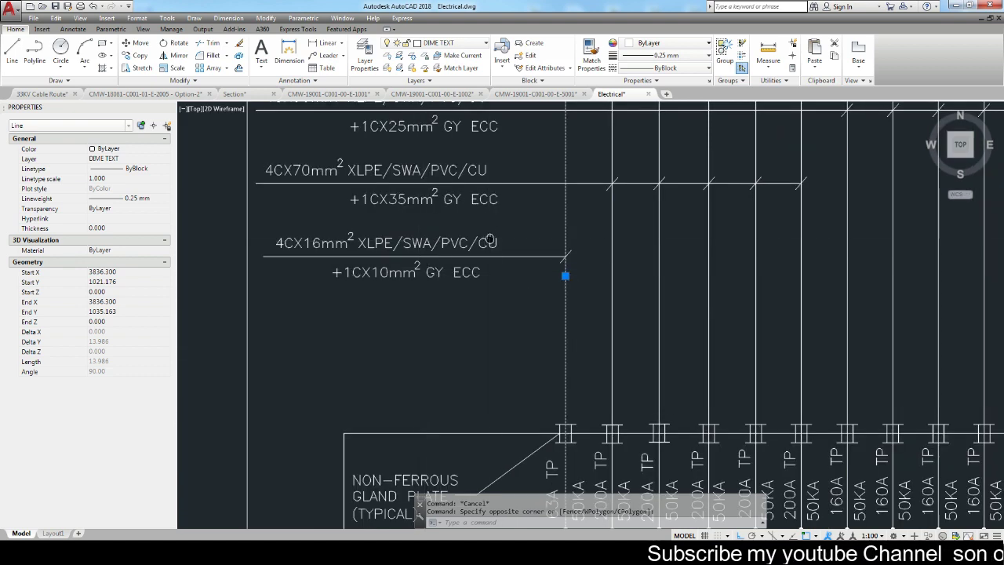
middle_drag(508, 78, 509, 203)
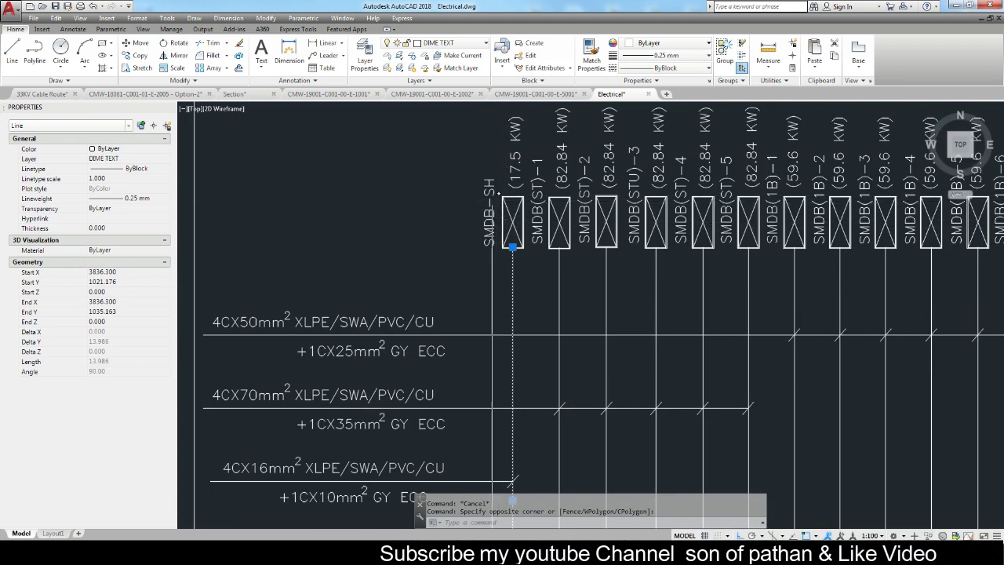
middle_drag(482, 325, 482, 196)
middle_drag(480, 262, 464, 408)
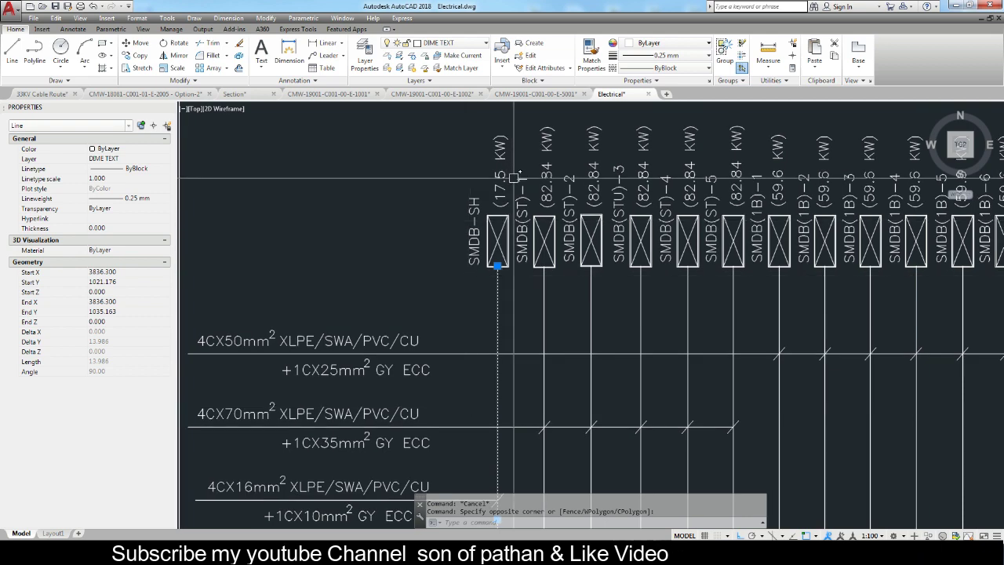
middle_drag(490, 324, 504, 254)
middle_drag(455, 368, 472, 277)
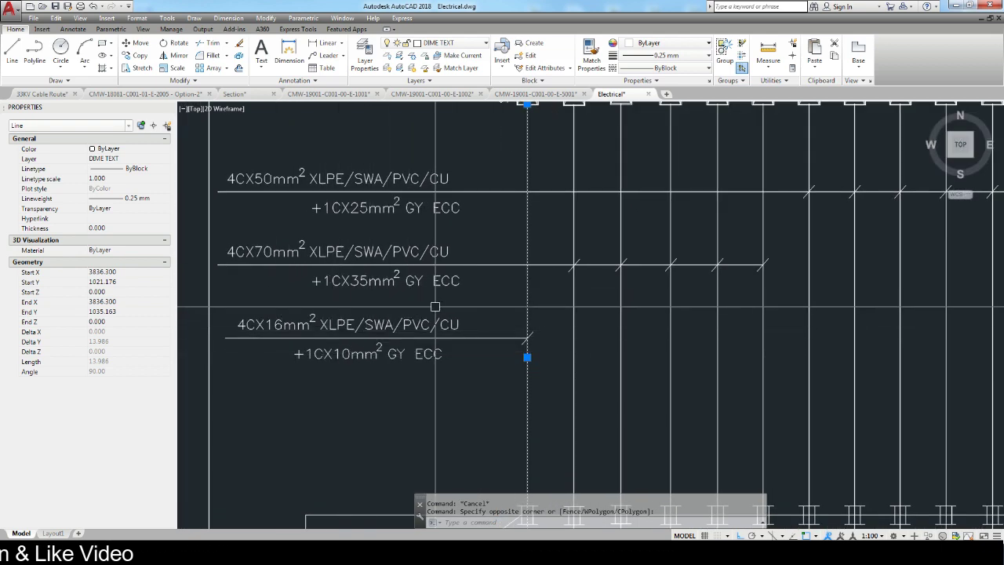
middle_drag(490, 272, 460, 323)
key(Escape)
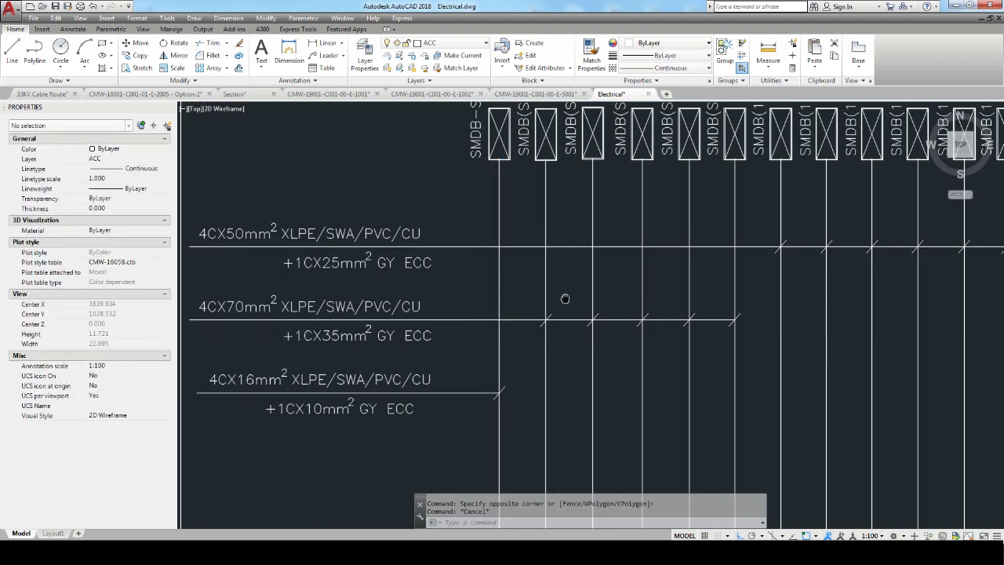
middle_drag(563, 293, 468, 354)
click(461, 336)
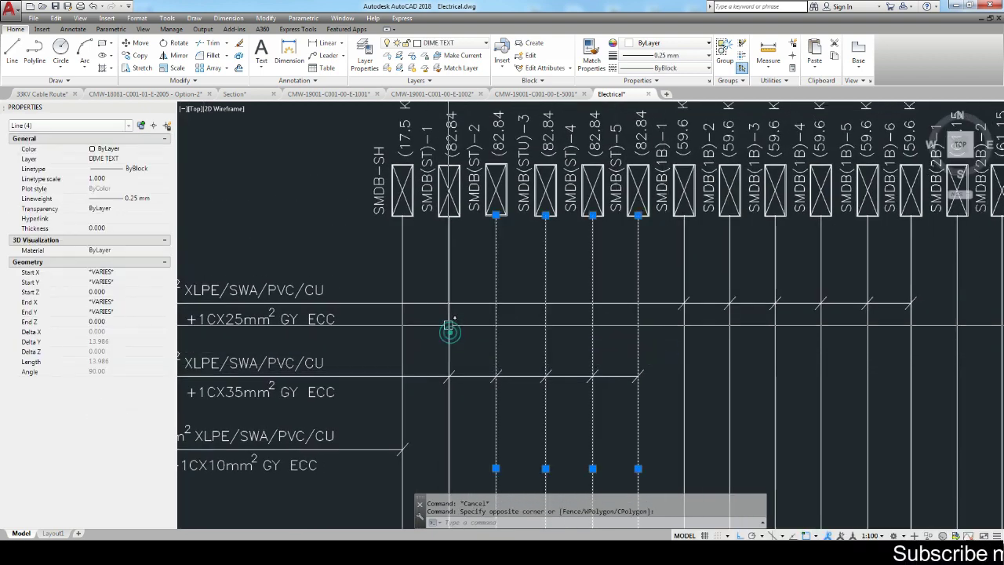
scroll(471, 338, up, 2)
key(Escape)
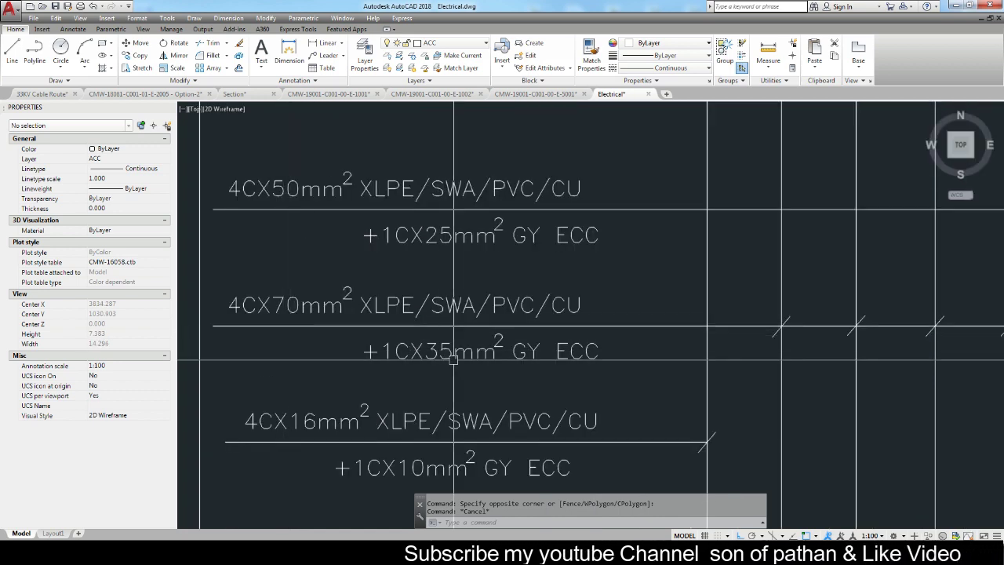
scroll(452, 358, down, 2)
scroll(463, 369, down, 2)
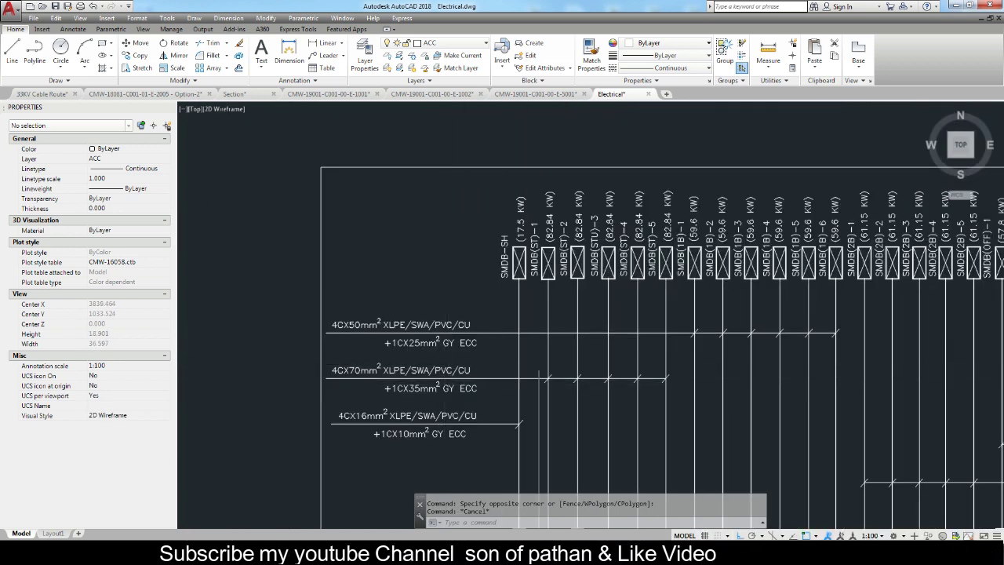
middle_drag(466, 374, 403, 360)
click(737, 360)
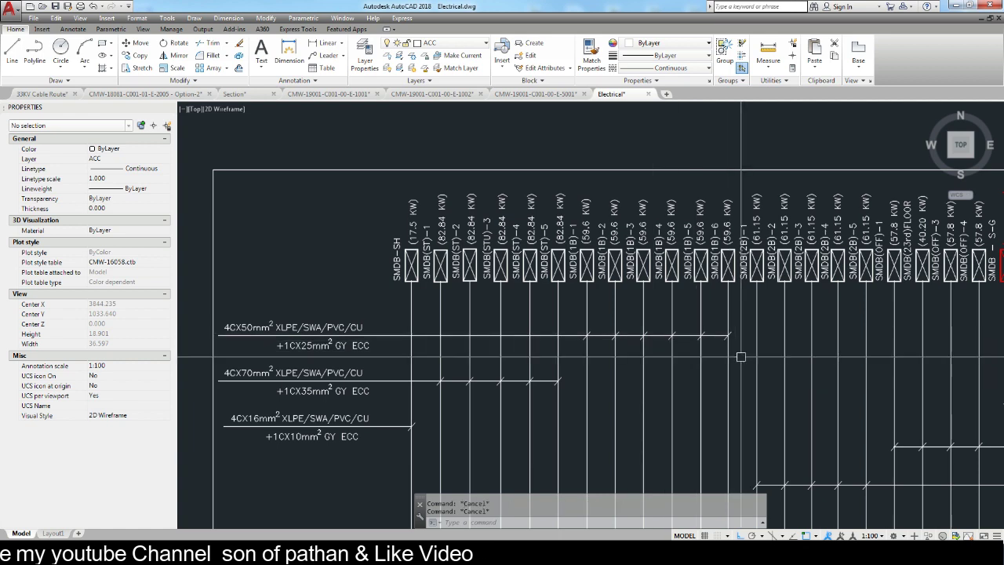
click(572, 360)
key(Escape)
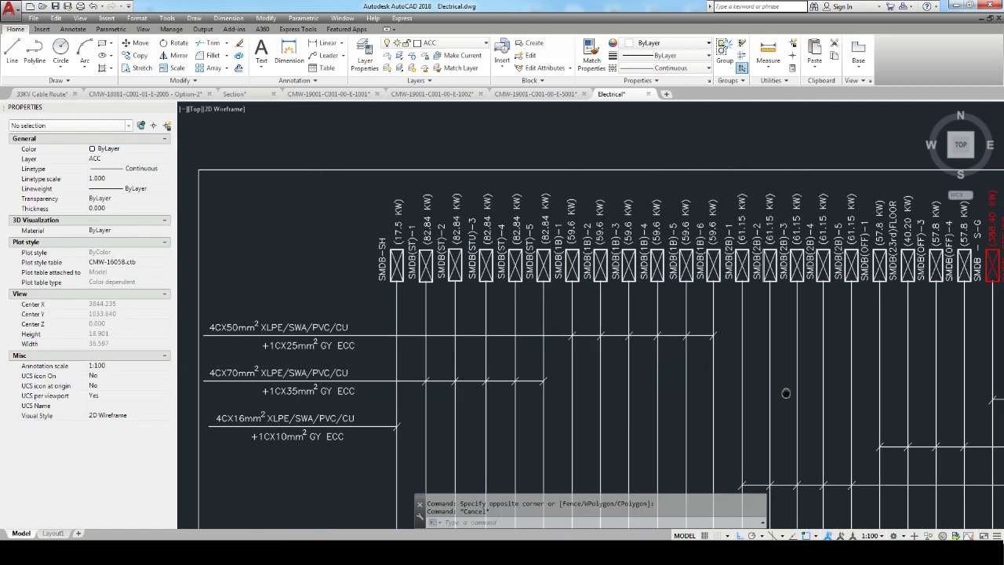
middle_drag(784, 393, 595, 325)
middle_drag(520, 459, 491, 442)
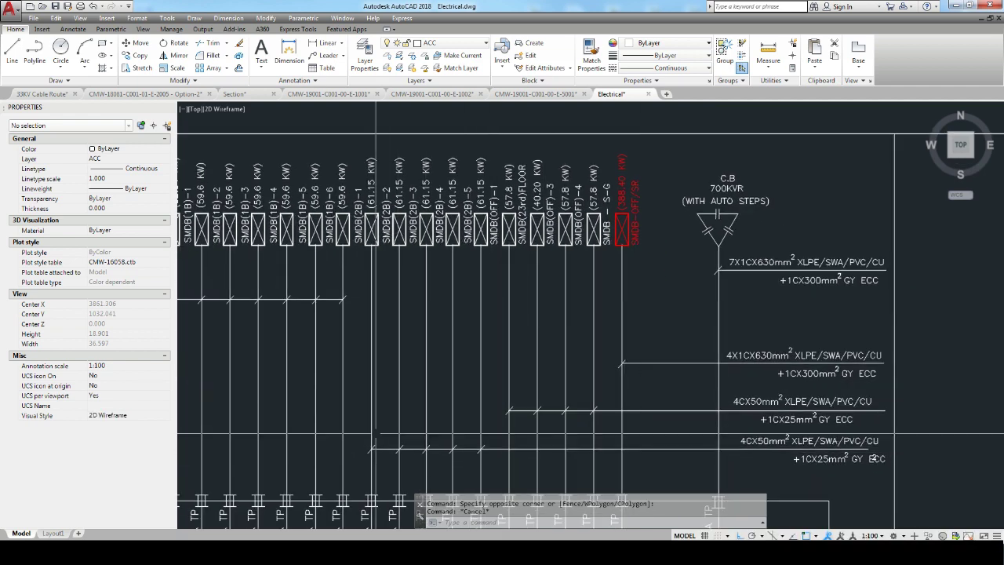
click(350, 403)
key(Escape)
mouse_move(875, 459)
middle_down()
mouse_move(845, 451)
mouse_move(840, 468)
mouse_move(835, 424)
mouse_move(824, 476)
middle_up()
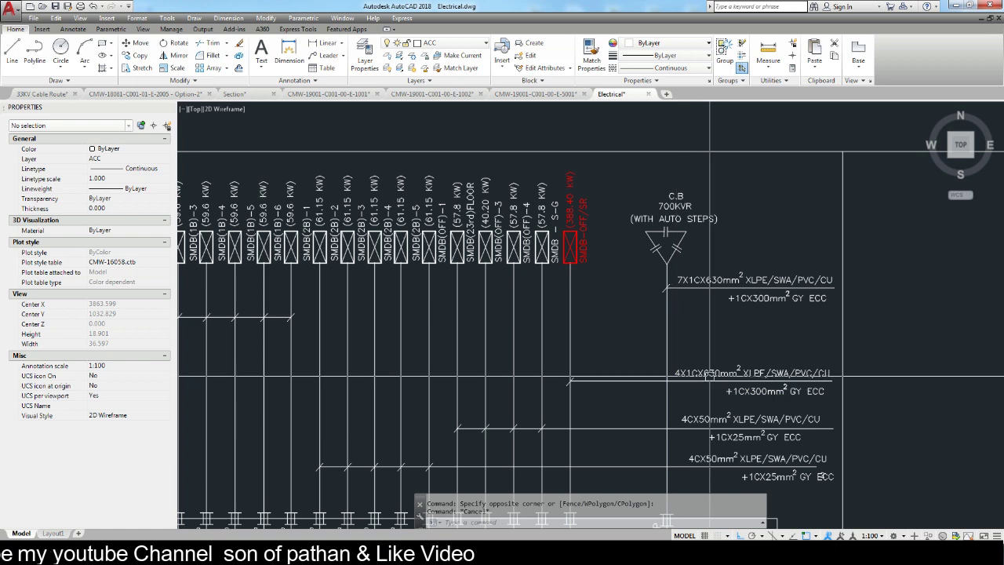
scroll(579, 218, up, 2)
scroll(588, 217, up, 2)
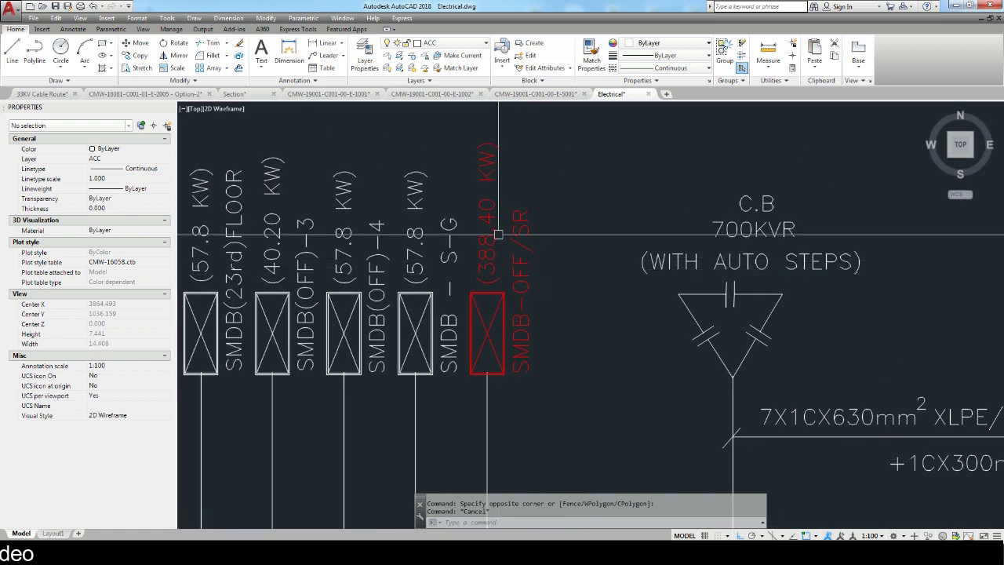
scroll(538, 271, down, 2)
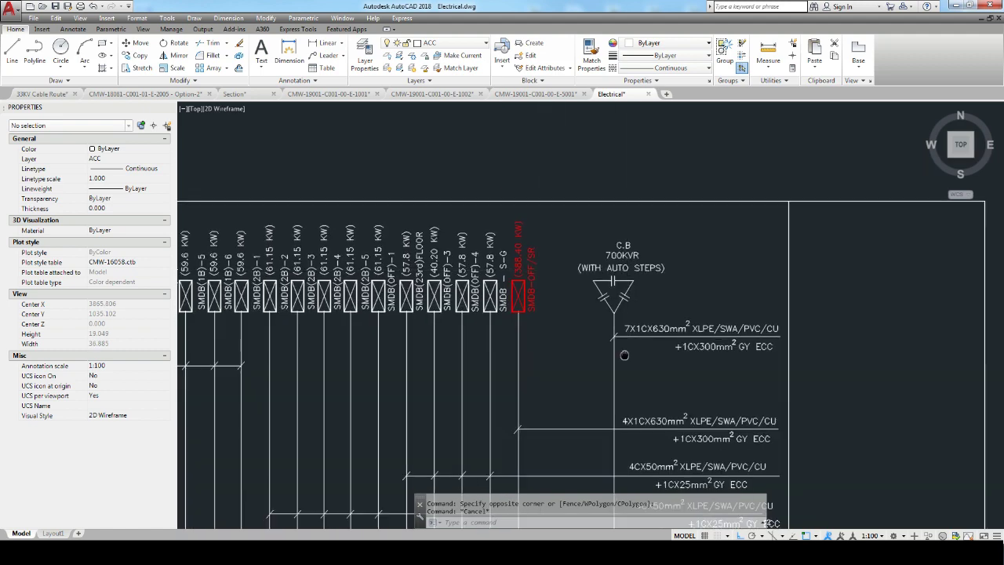
scroll(593, 332, down, 2)
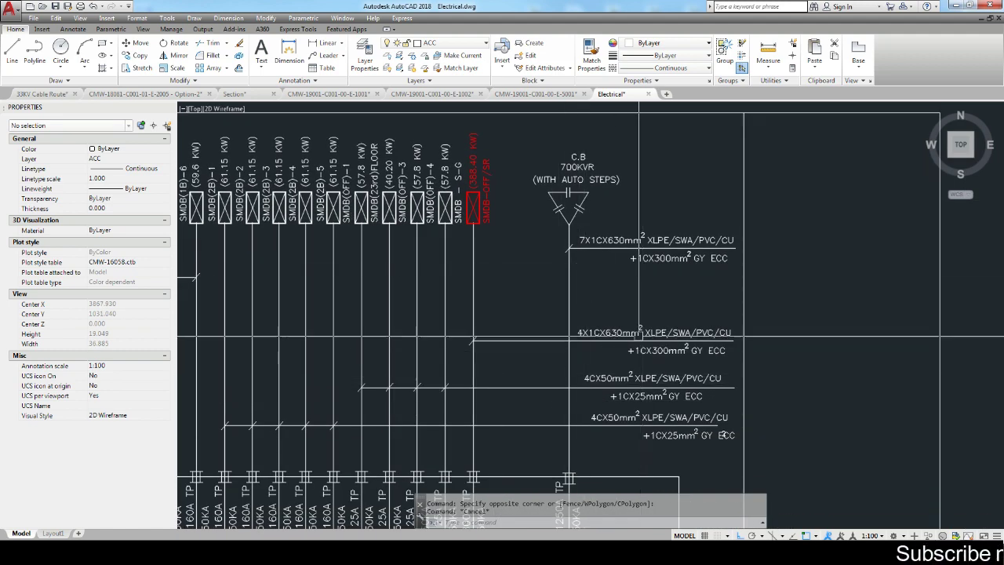
scroll(638, 337, up, 3)
scroll(638, 338, up, 3)
scroll(553, 355, down, 4)
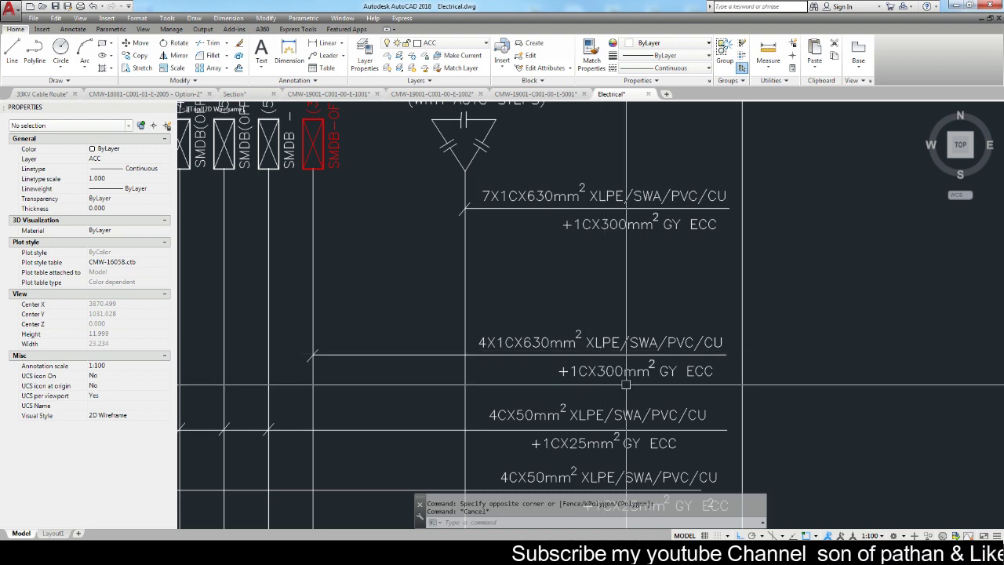
scroll(623, 337, down, 1)
scroll(622, 259, down, 1)
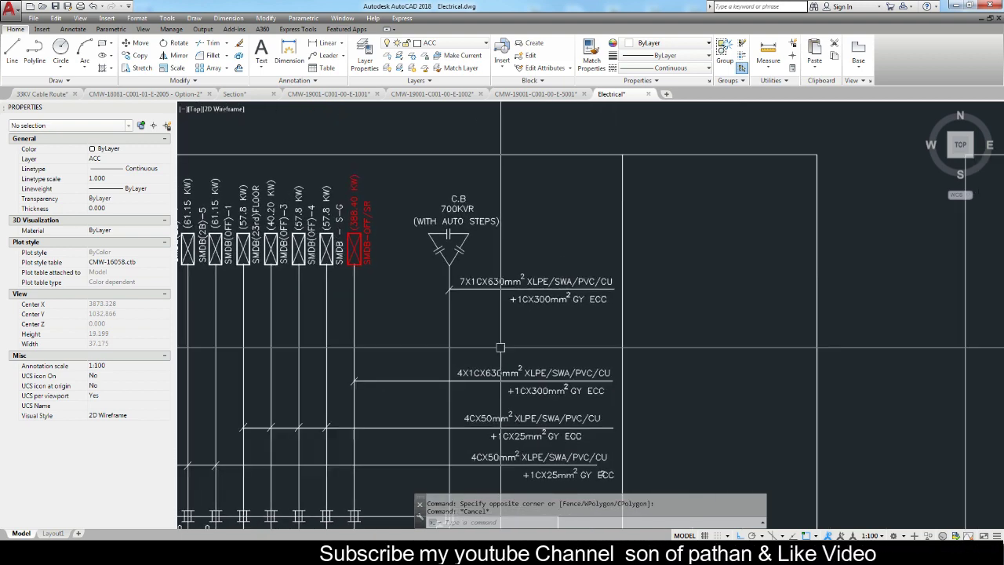
scroll(456, 219, up, 2)
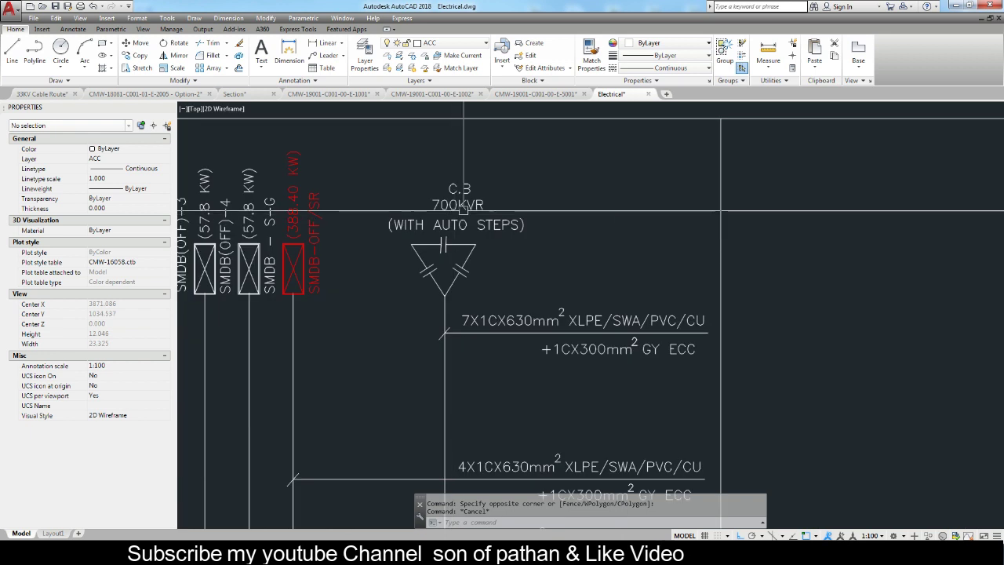
middle_drag(489, 348, 461, 311)
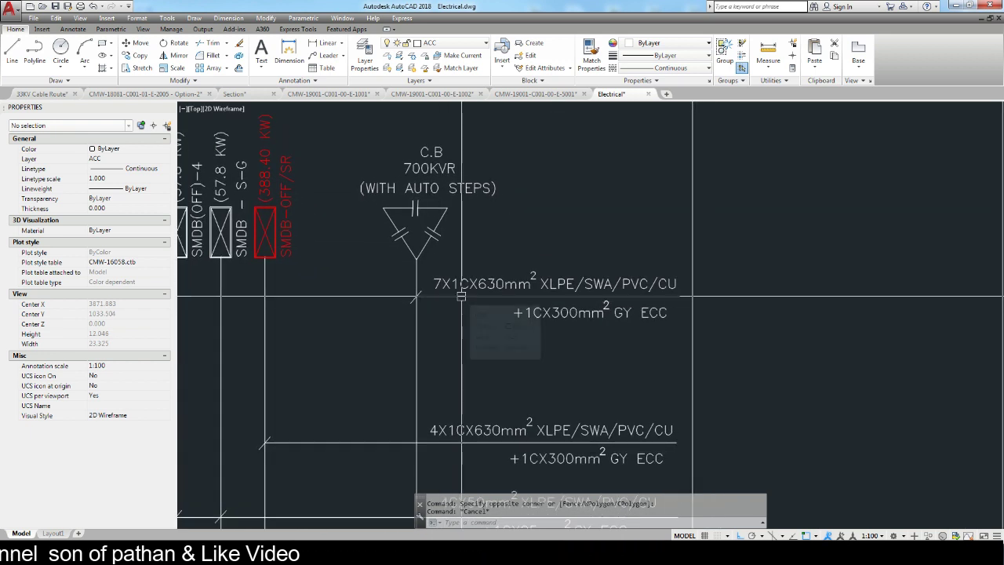
middle_drag(589, 312, 469, 329)
scroll(437, 359, down, 5)
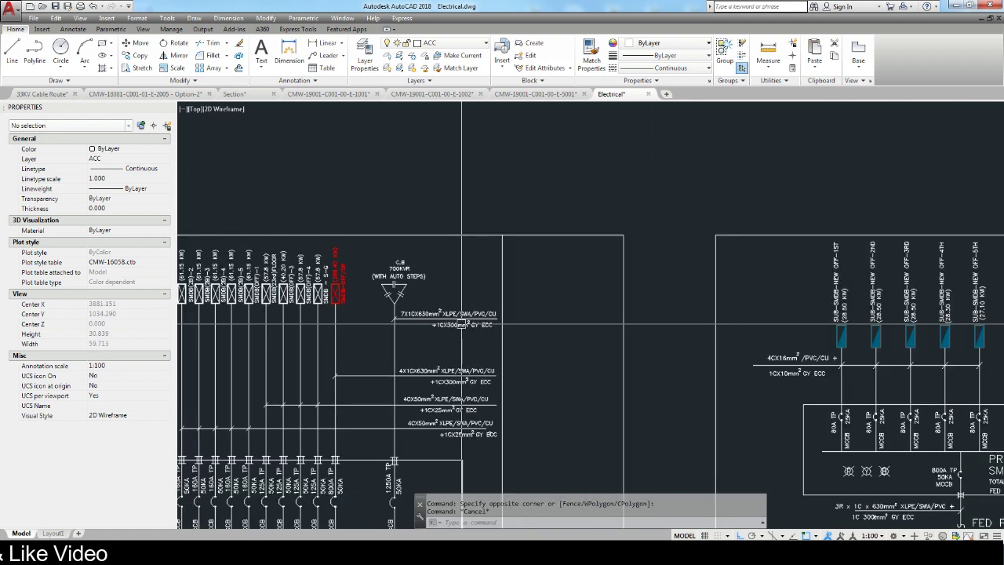
scroll(437, 359, up, 5)
scroll(443, 337, down, 2)
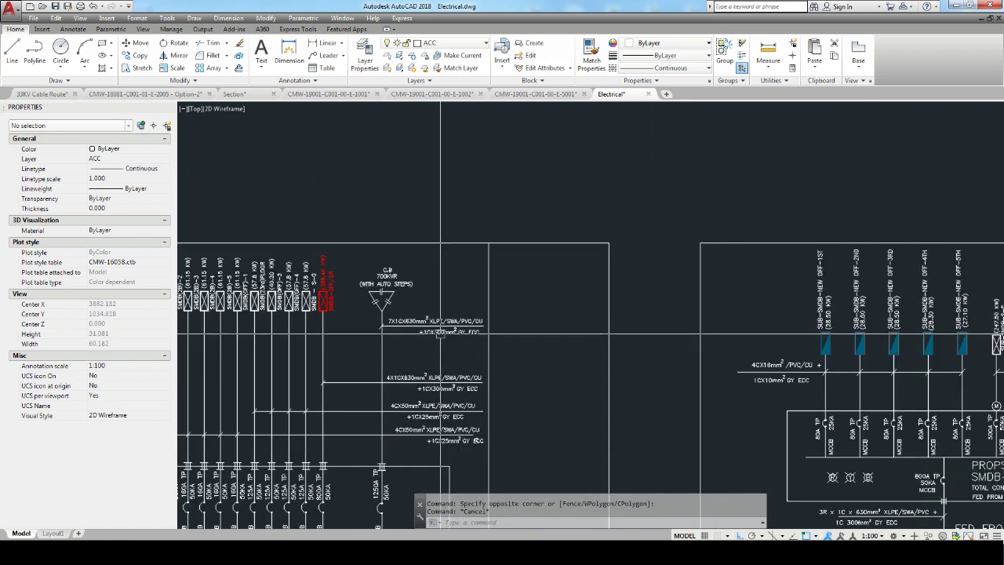
scroll(440, 337, down, 2)
scroll(439, 345, down, 1)
middle_drag(259, 365, 395, 351)
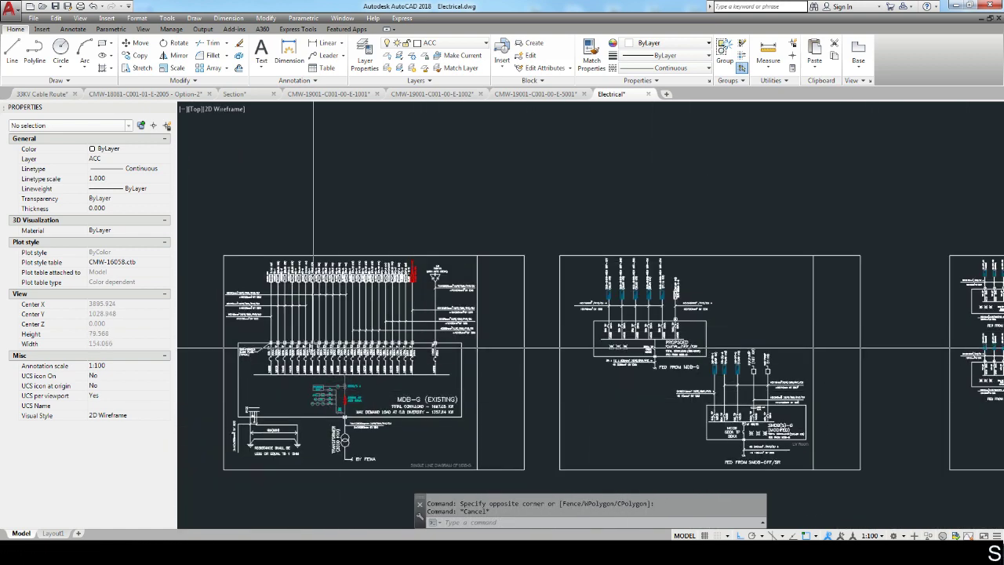
scroll(277, 271, up, 5)
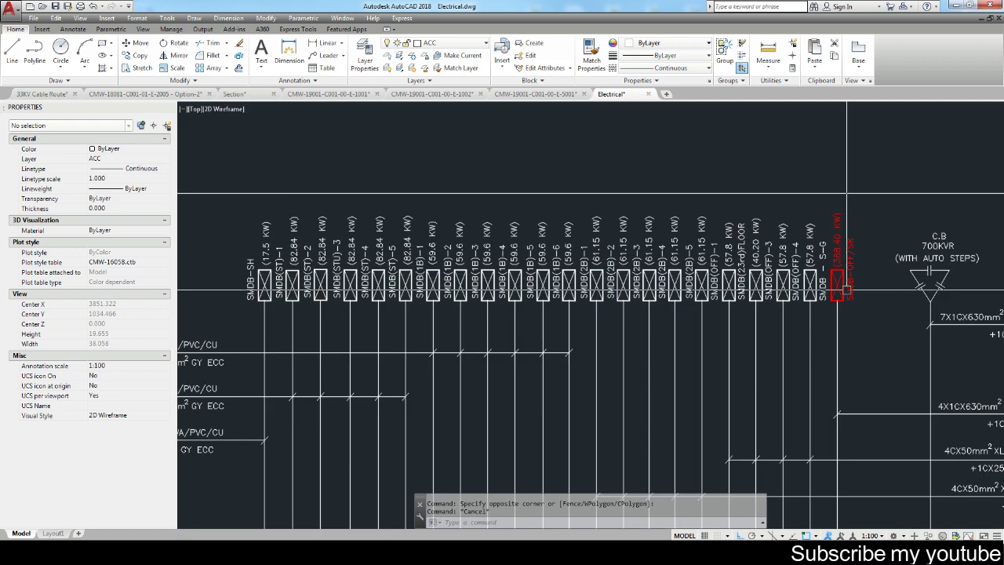
mouse_move(806, 283)
middle_down()
mouse_move(382, 265)
mouse_move(399, 250)
middle_up()
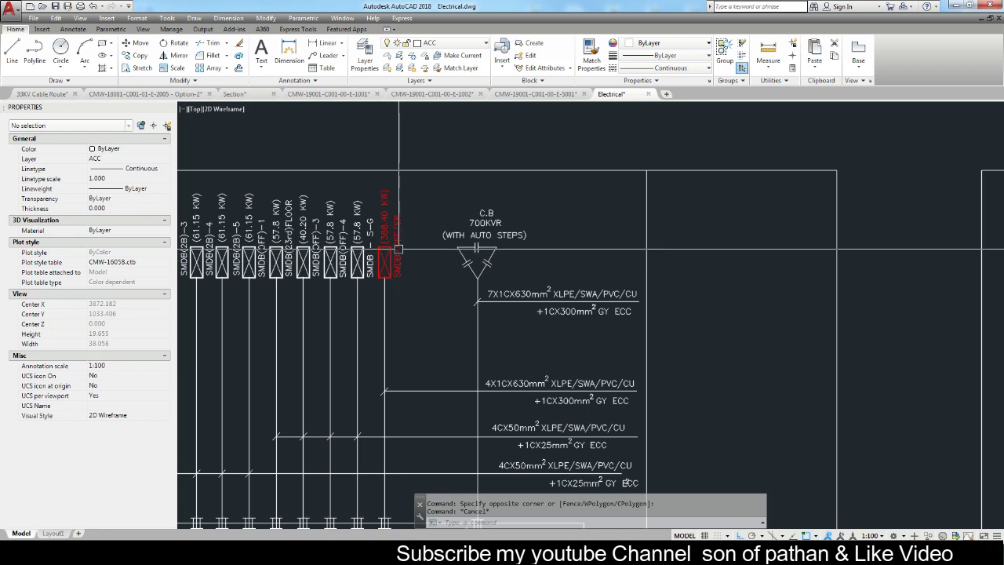
scroll(398, 250, up, 3)
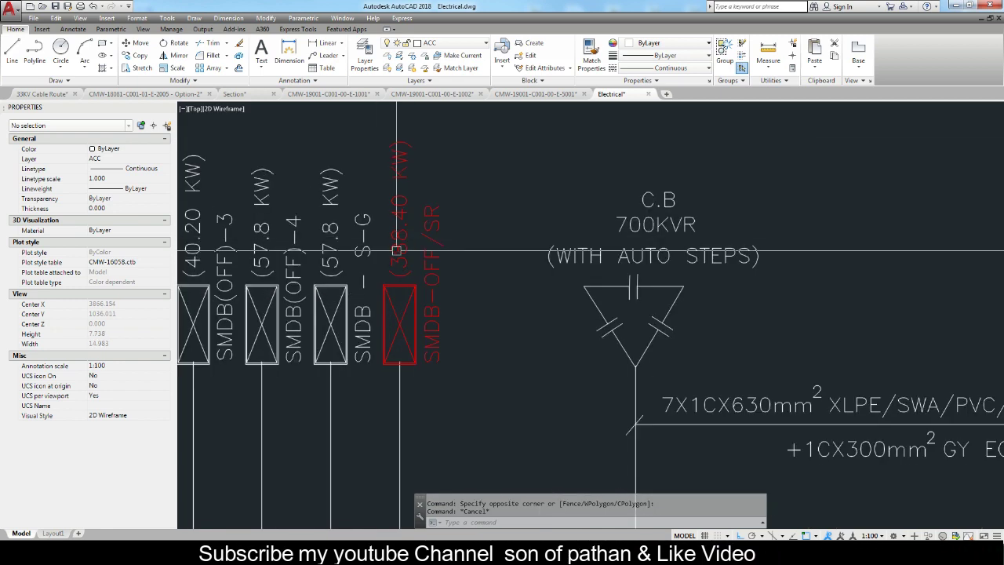
scroll(397, 250, down, 1)
scroll(398, 250, down, 2)
scroll(398, 250, up, 3)
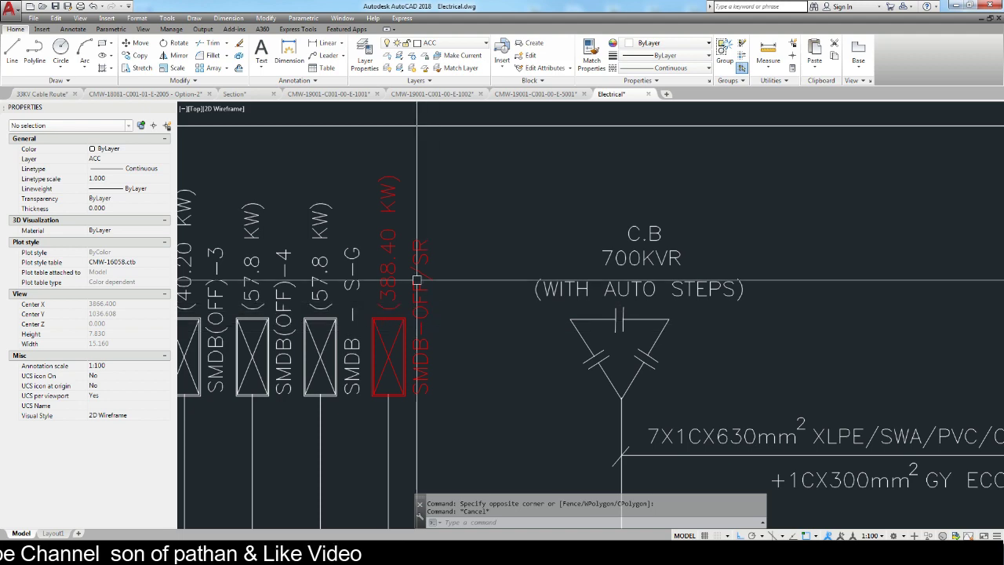
scroll(425, 270, down, 3)
- Zoom in and out around the SMDB-OFF/SR panel to inspect it
scroll(789, 444, up, 2)
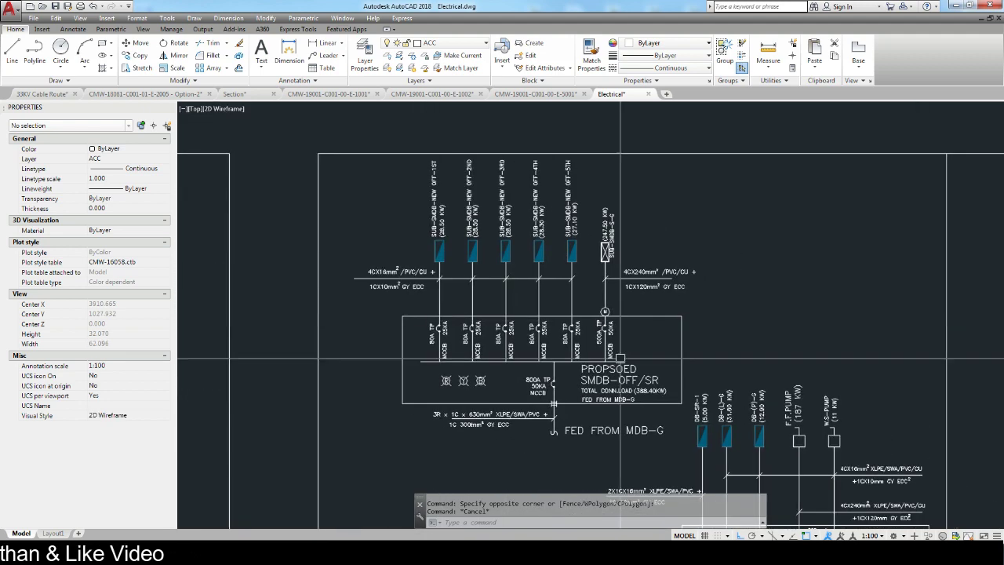
scroll(789, 444, up, 1)
scroll(789, 444, up, 1)
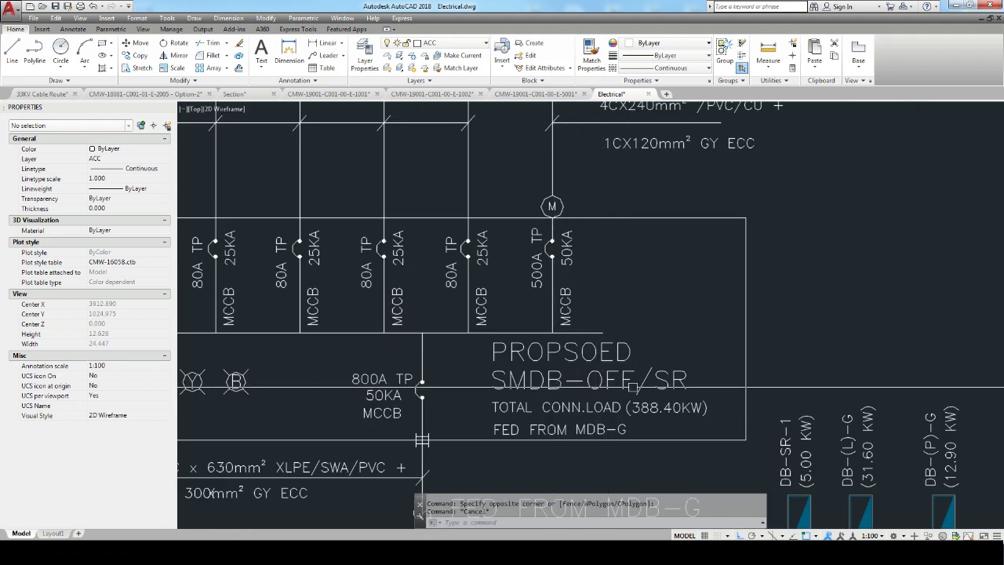
scroll(679, 385, down, 3)
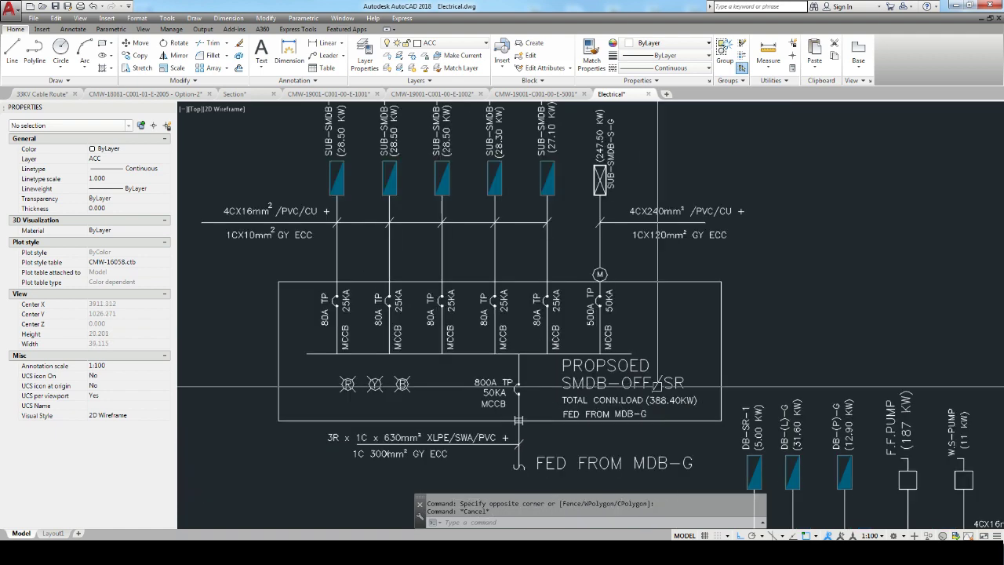
scroll(678, 384, down, 2)
scroll(628, 398, up, 4)
scroll(628, 398, up, 3)
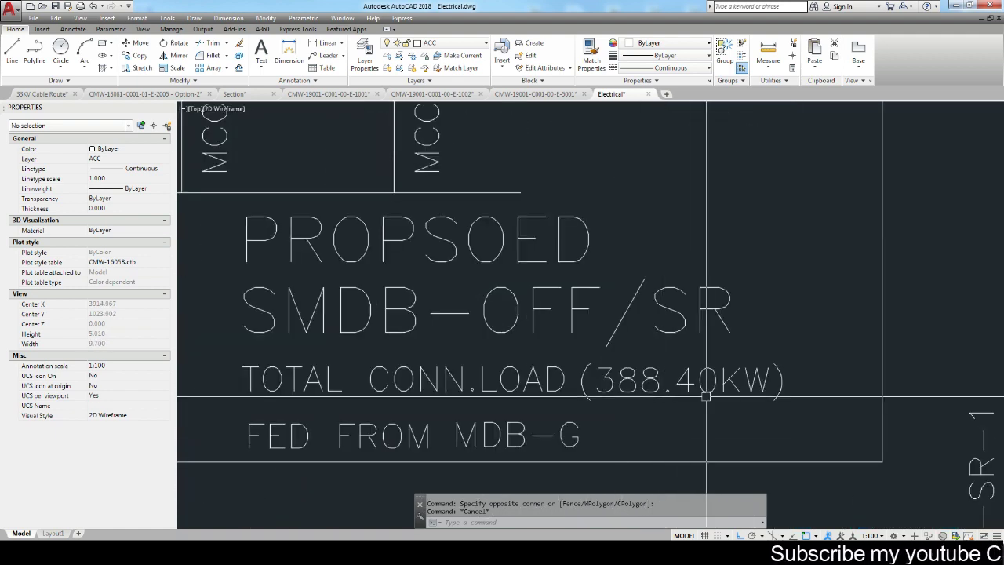
scroll(723, 406, down, 3)
scroll(628, 368, down, 2)
scroll(569, 346, down, 1)
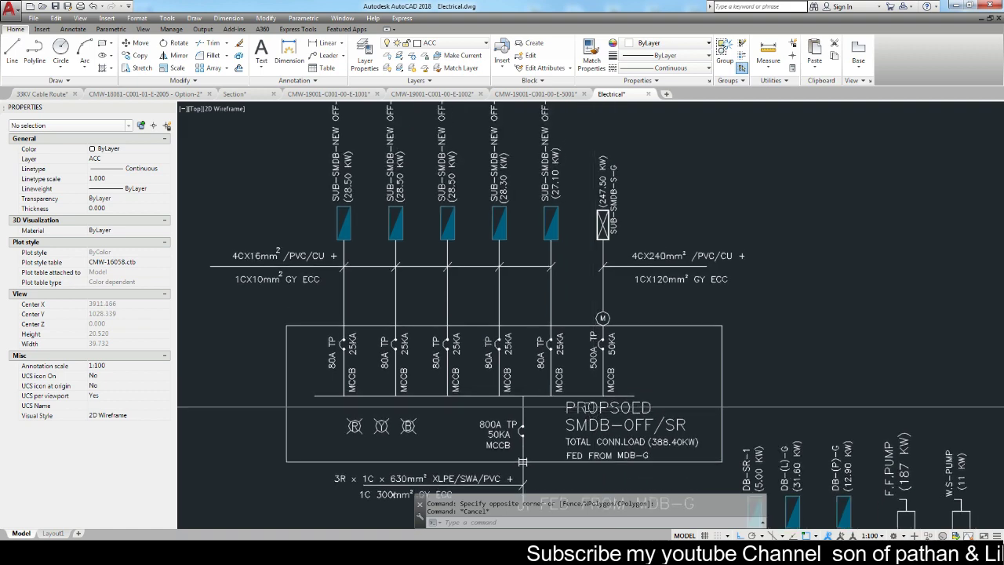
scroll(496, 339, down, 1)
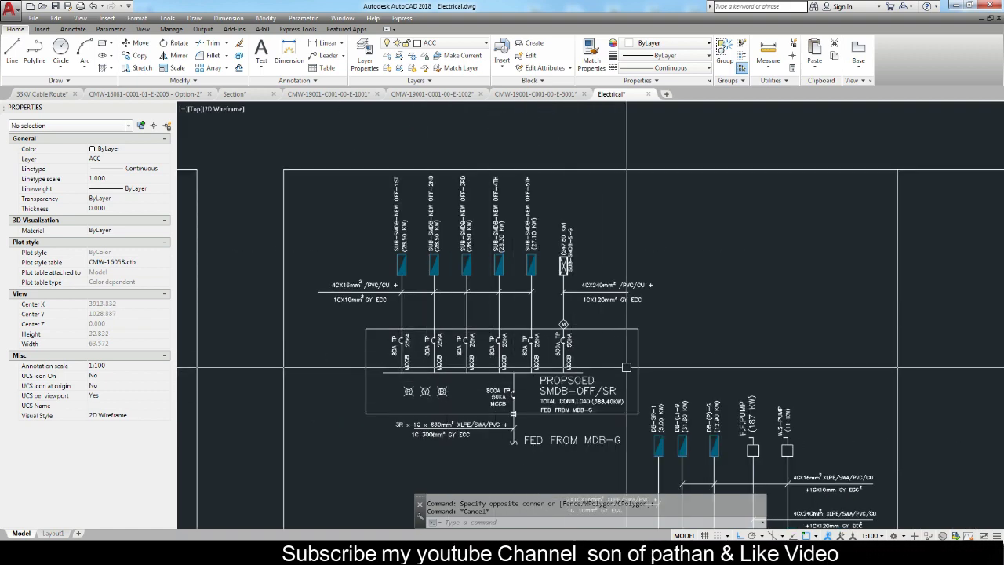
scroll(512, 425, up, 4)
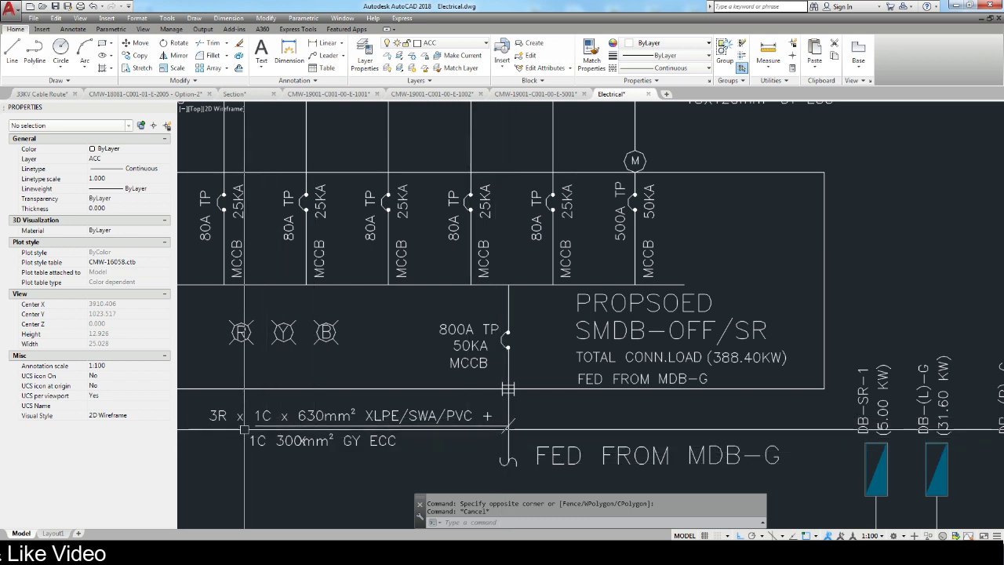
- Pan over SMDB-OFF/SR's incoming cable labels and its outgoing sub-board feeder cables
middle_drag(244, 429, 349, 413)
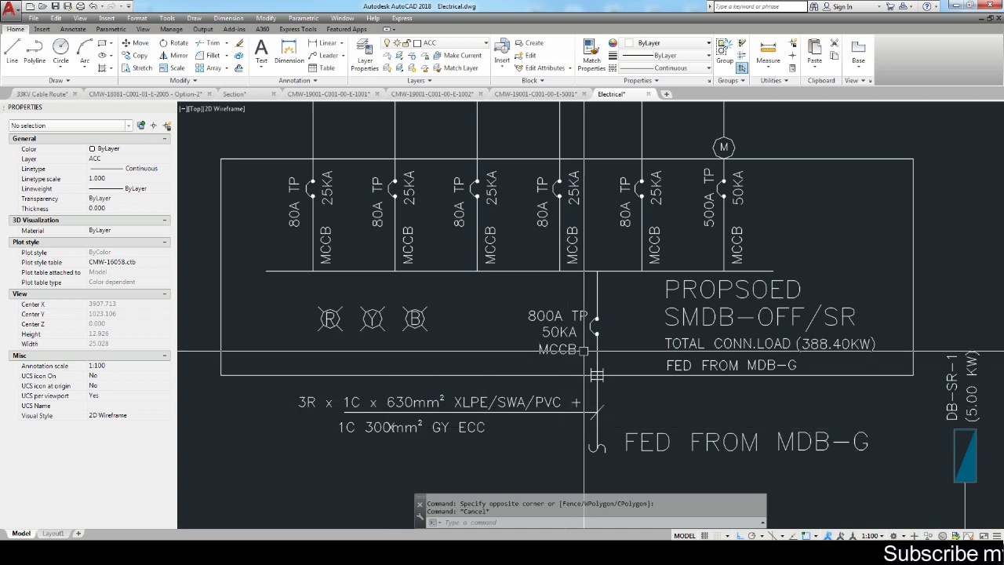
middle_drag(583, 351, 586, 392)
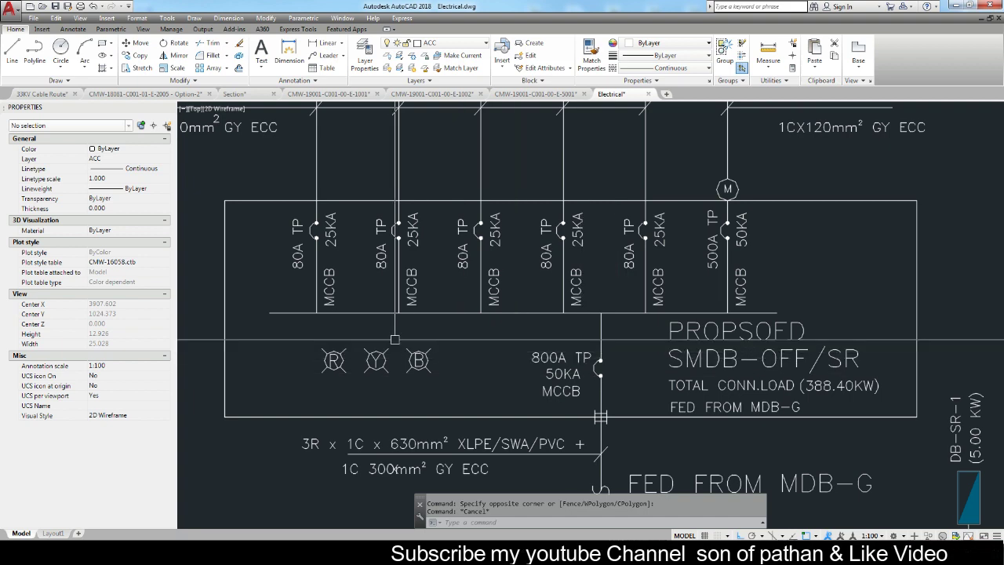
middle_drag(395, 340, 404, 374)
middle_drag(317, 307, 421, 366)
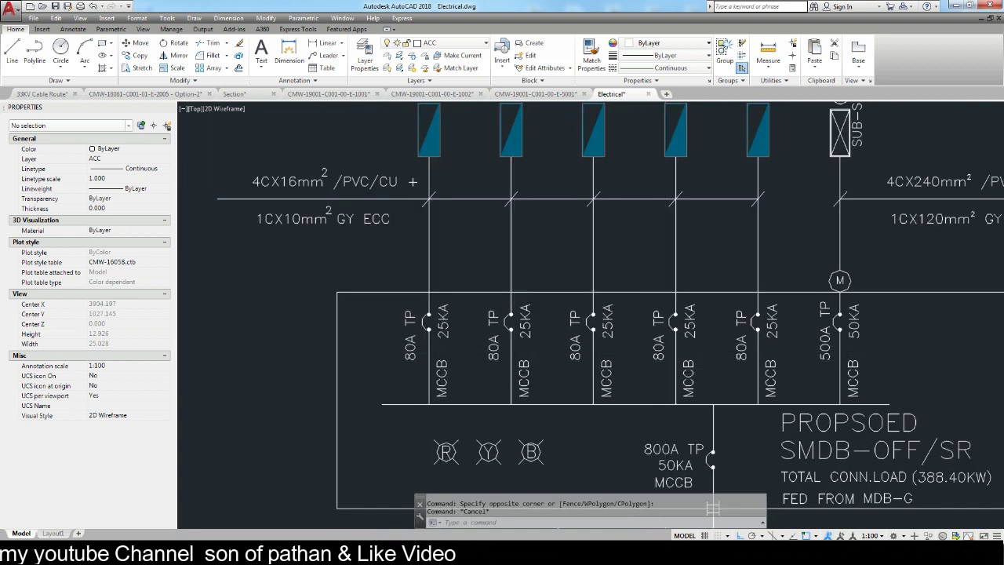
- Zoom onto the SMDB(S)-G (MODIFED) panel with its 500A TP 50KA MCCB incomer and 247.50 kW load
scroll(226, 363, down, 3)
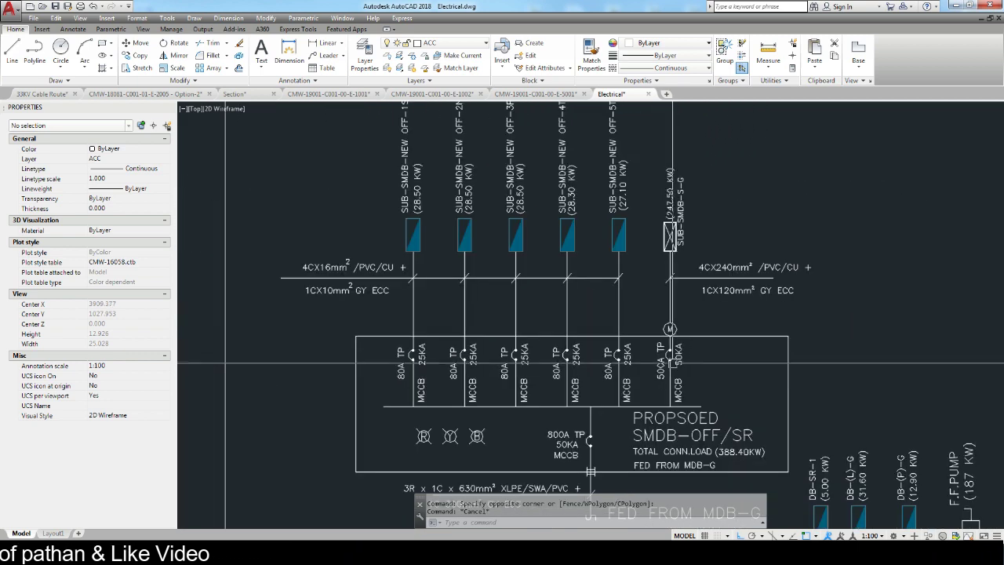
scroll(226, 363, down, 3)
scroll(353, 330, up, 6)
scroll(472, 303, up, 1)
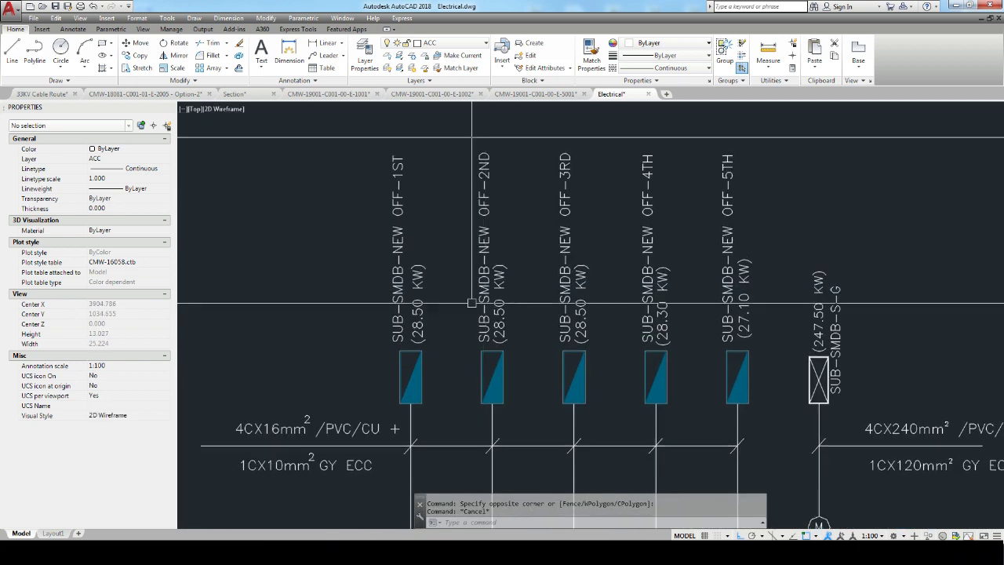
scroll(588, 331, down, 2)
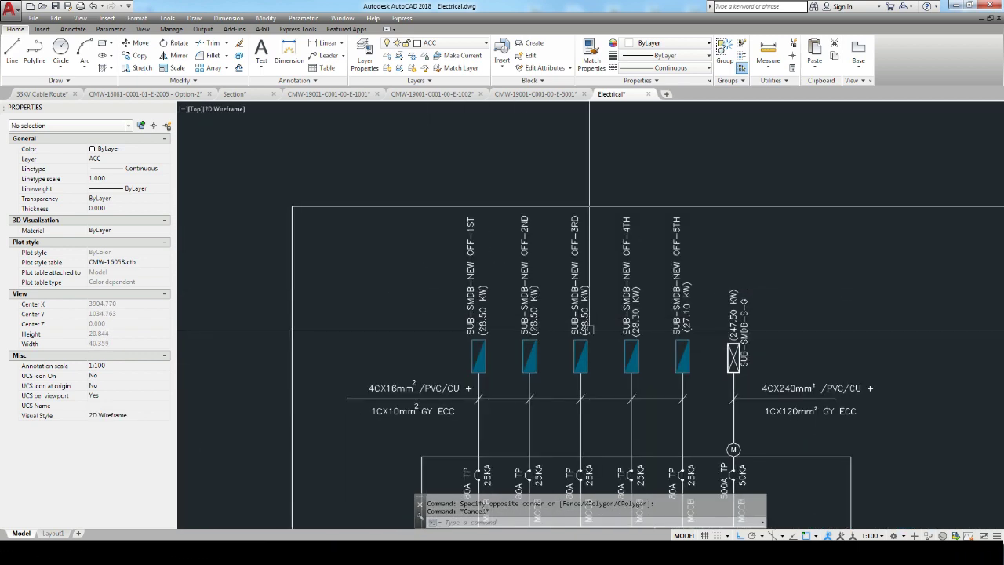
scroll(453, 387, down, 4)
scroll(457, 314, up, 1)
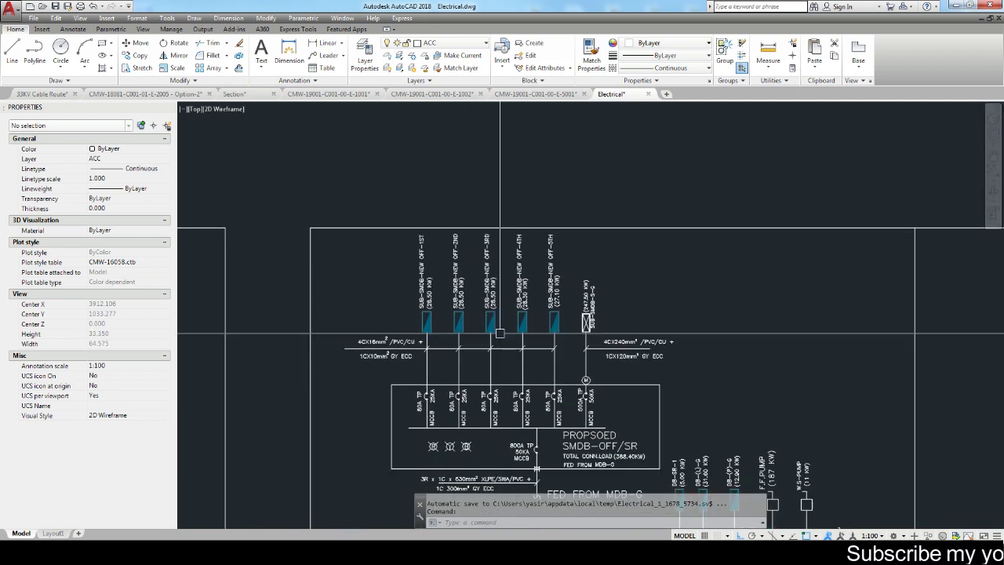
scroll(457, 289, up, 5)
scroll(401, 286, down, 4)
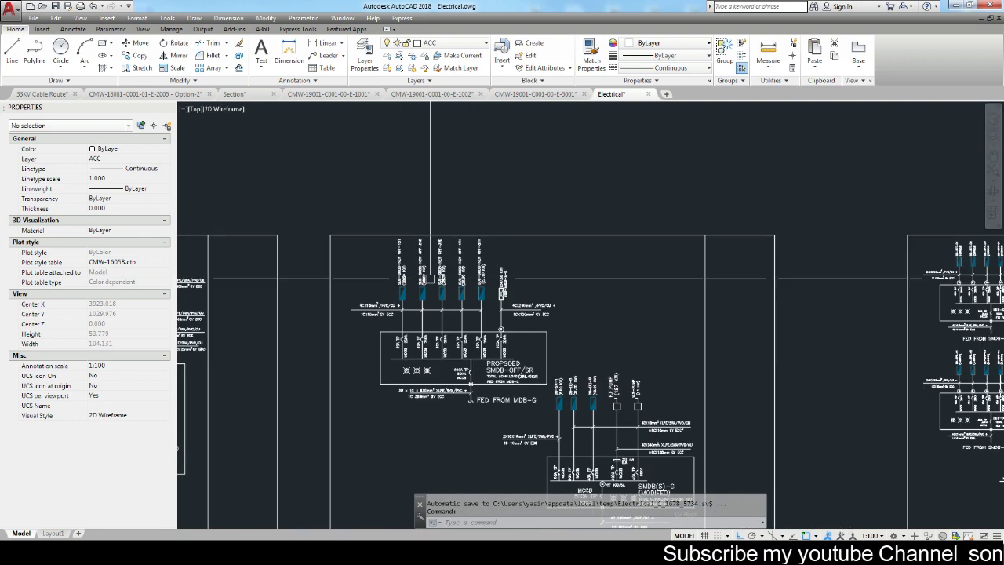
scroll(416, 313, down, 1)
scroll(428, 345, up, 2)
scroll(431, 354, up, 1)
- Zoom into the SUB-SMDB-NEW OFF-5TH panel
scroll(824, 364, down, 2)
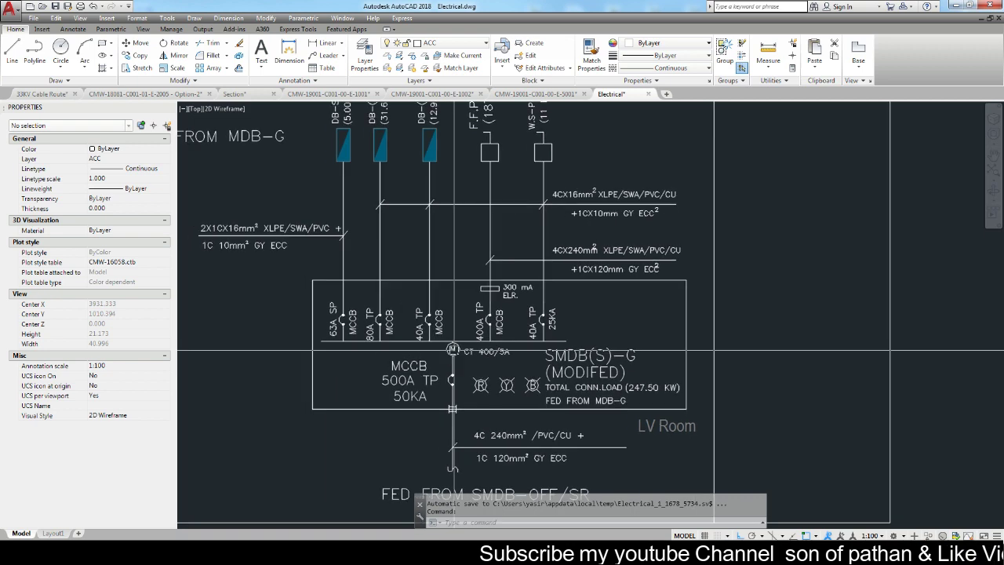
scroll(707, 392, down, 4)
scroll(620, 416, up, 2)
scroll(673, 402, up, 2)
scroll(673, 403, up, 2)
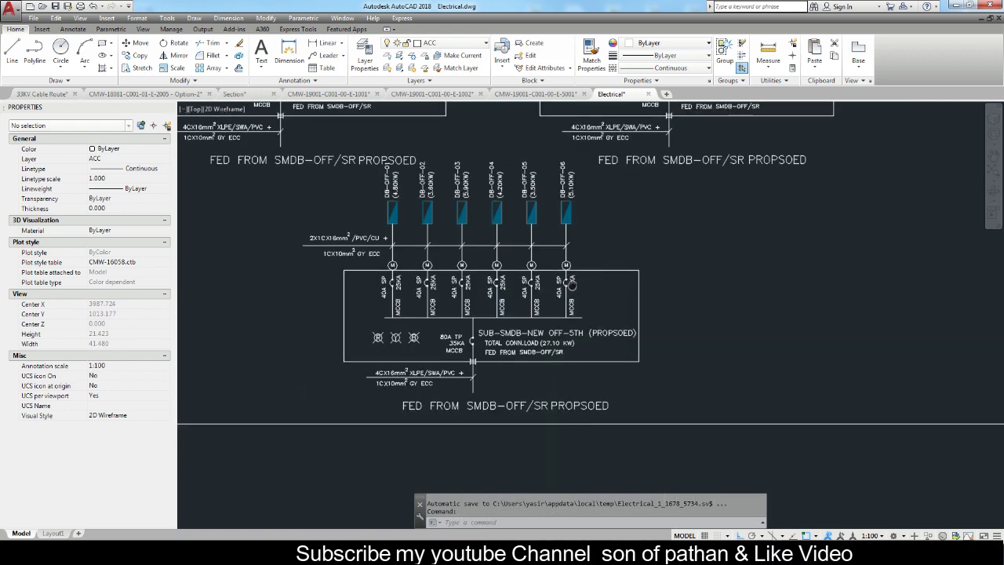
scroll(687, 384, up, 6)
- Pan over the OFF-5TH panel's DB-OFF-01 to DB-OFF-06 feeder labels and its lower part
middle_drag(688, 365, 499, 425)
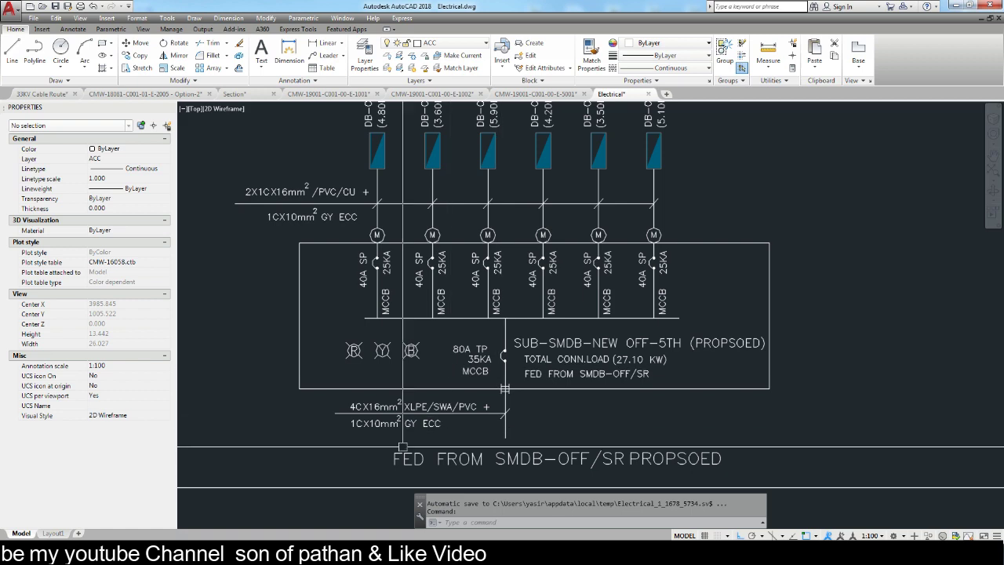
middle_drag(520, 439, 511, 395)
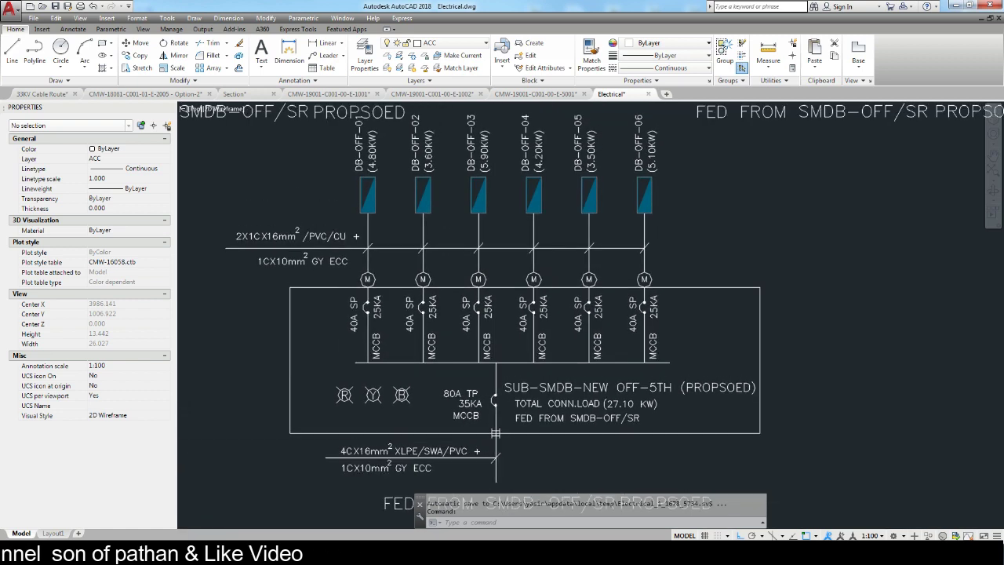
middle_drag(361, 295, 375, 374)
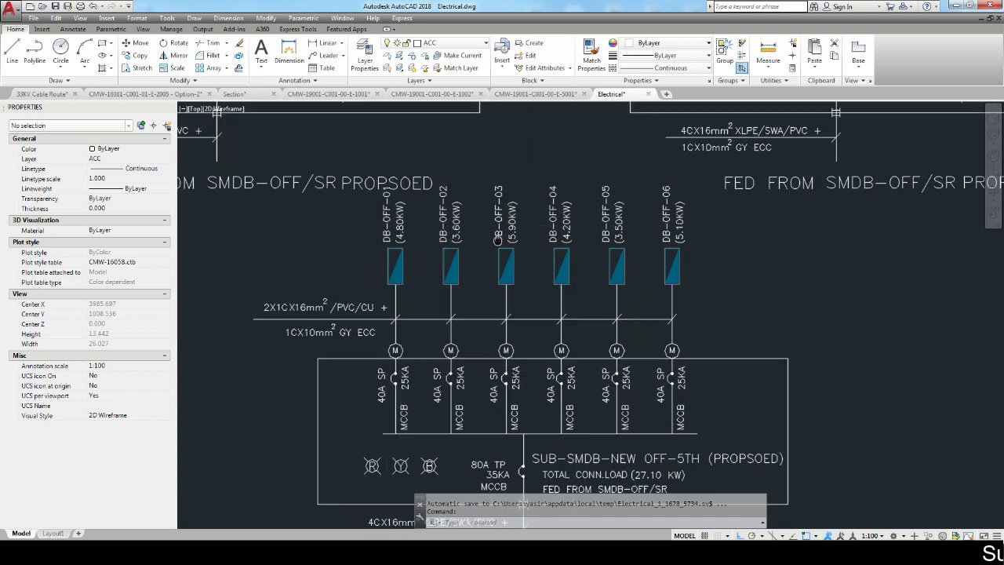
middle_drag(486, 240, 448, 295)
scroll(447, 295, up, 4)
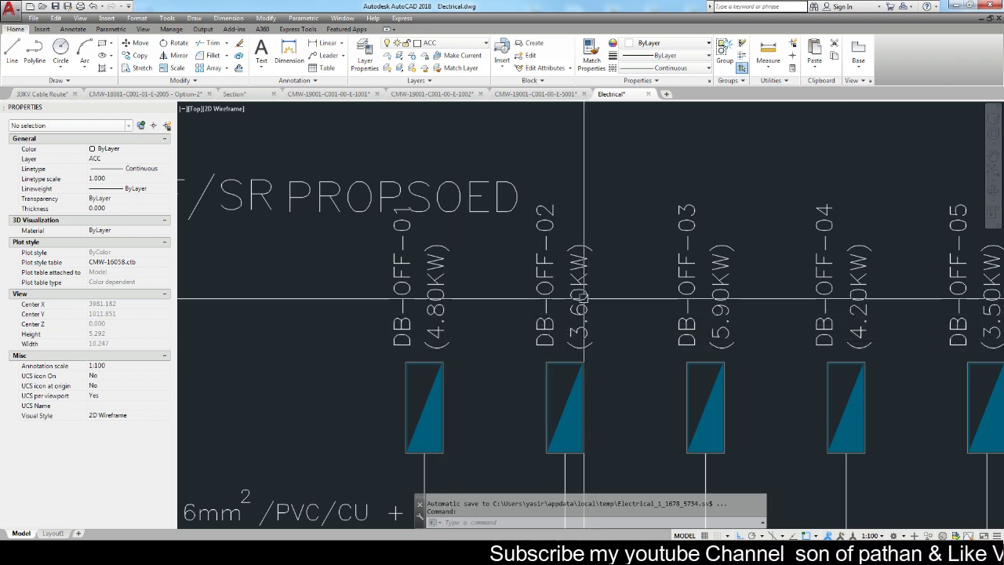
- Zoom out to show all three proposed SUB-SMDB panels fed from SMDB-OFF/SR
scroll(530, 288, down, 4)
scroll(530, 287, down, 3)
scroll(384, 355, up, 3)
scroll(384, 355, up, 2)
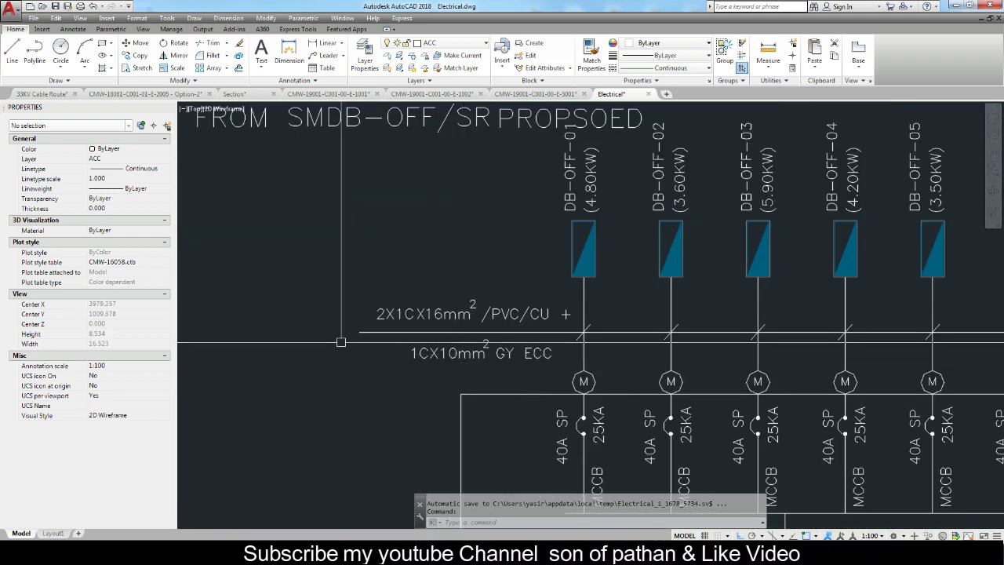
scroll(384, 355, down, 3)
scroll(400, 355, down, 3)
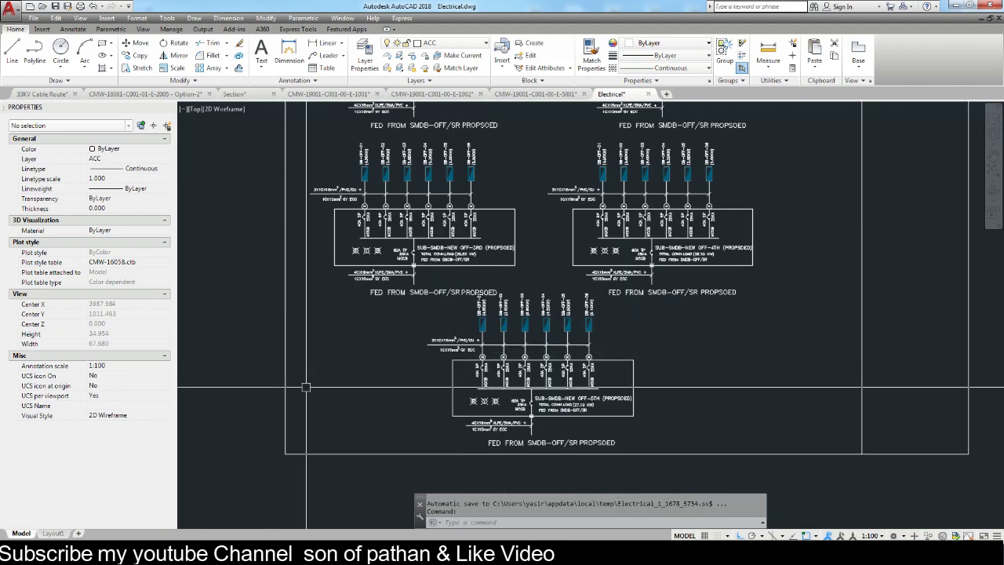
scroll(426, 354, down, 2)
- Pan left and zoom out to show the MDB-G, SMDB-OFF/SR and SUB-SMDB sheets side by side
mouse_move(426, 355)
middle_down()
mouse_move(549, 369)
mouse_move(518, 392)
middle_up()
scroll(521, 392, down, 2)
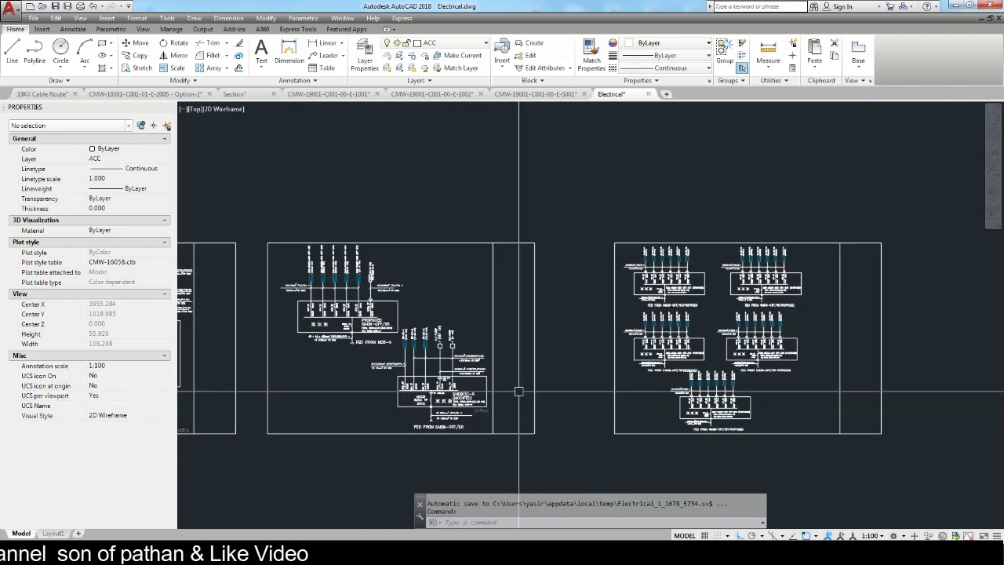
scroll(520, 392, up, 1)
mouse_move(292, 392)
middle_down()
mouse_move(583, 399)
mouse_move(531, 381)
middle_up()
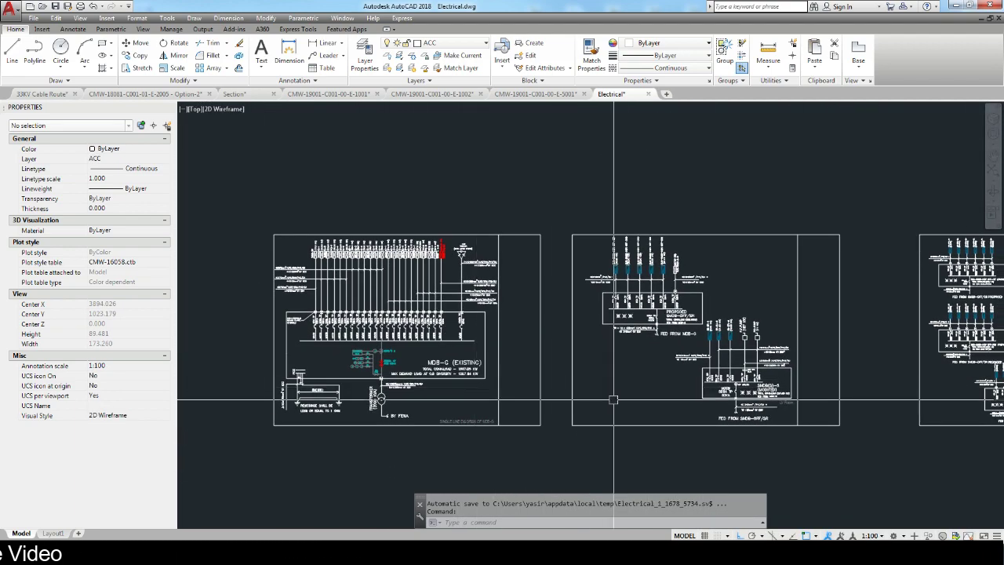
middle_drag(614, 399, 547, 404)
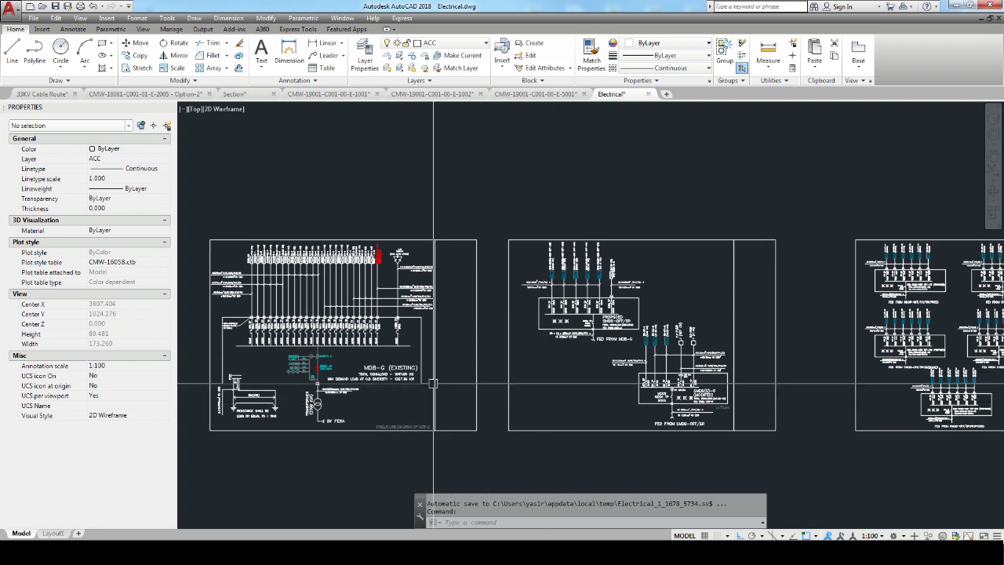